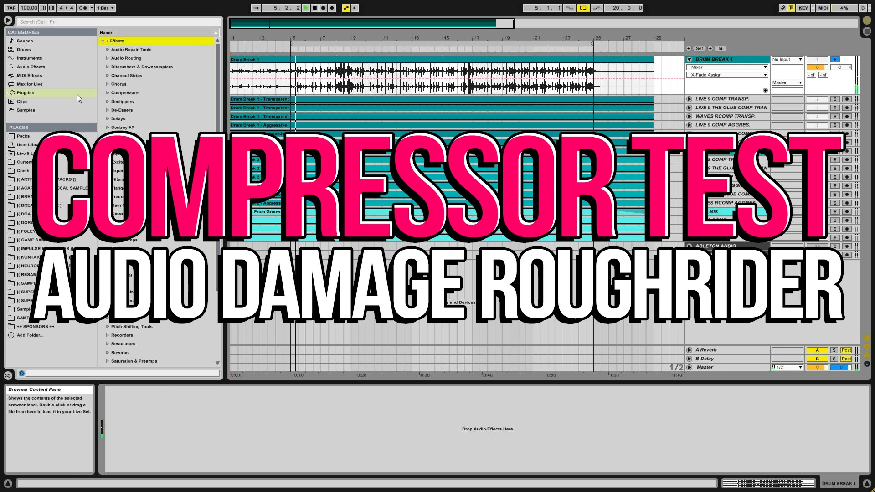
Add the Audio Damage RoughRider compressor from the Compressors plug-ins to the DRUM BREAK 1 track
{"action": "left_click", "coordinate": [106, 93]}
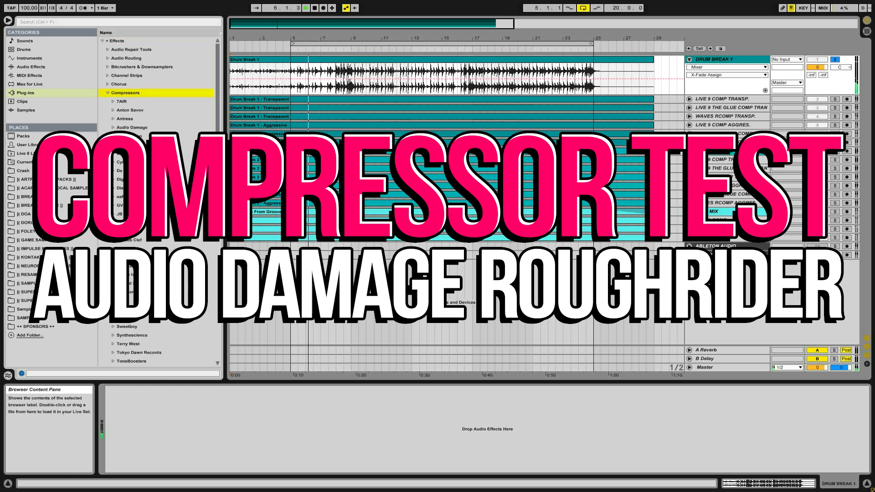
{"action": "left_click", "coordinate": [112, 128]}
{"action": "left_click_drag", "start_coordinate": [143, 137], "coordinate": [213, 413]}
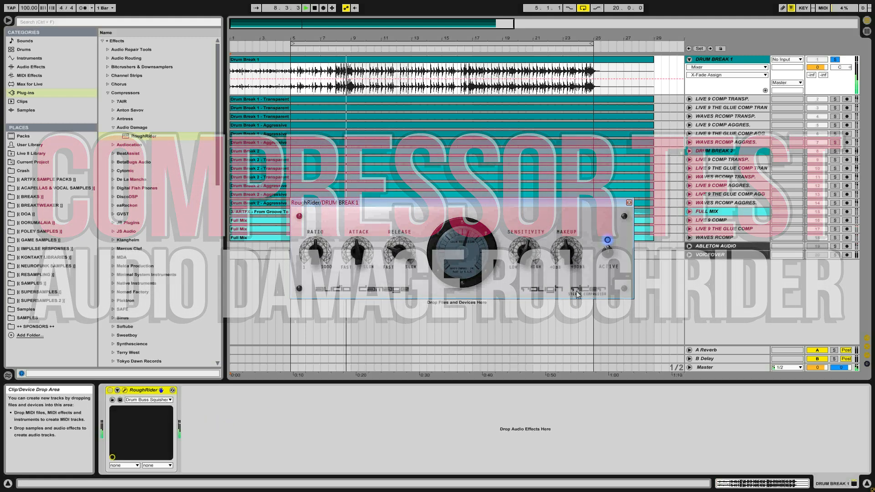
Lower RoughRider's ratio to a setting near the minimum
{"action": "left_click", "coordinate": [316, 252]}
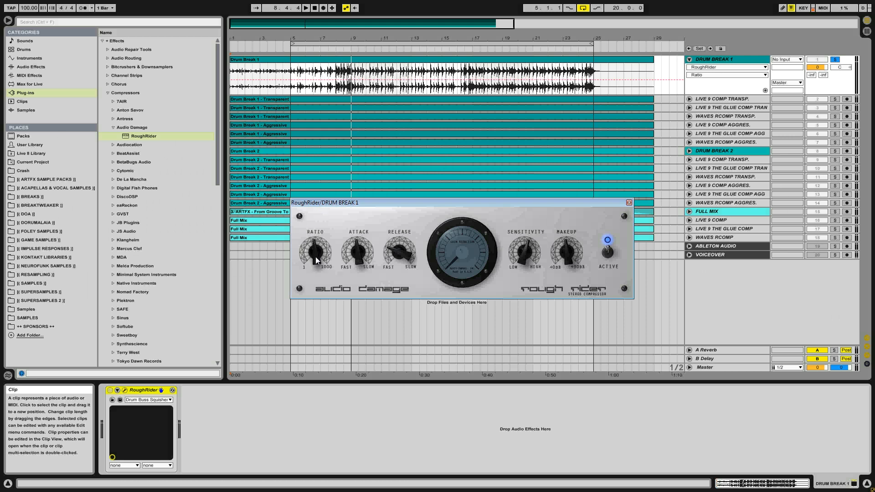
{"action": "mouse_move", "coordinate": [316, 253]}
{"action": "left_mouse_down"}
{"action": "mouse_move", "coordinate": [310, 309]}
{"action": "mouse_move", "coordinate": [316, 201]}
{"action": "mouse_move", "coordinate": [313, 260]}
{"action": "left_mouse_up"}
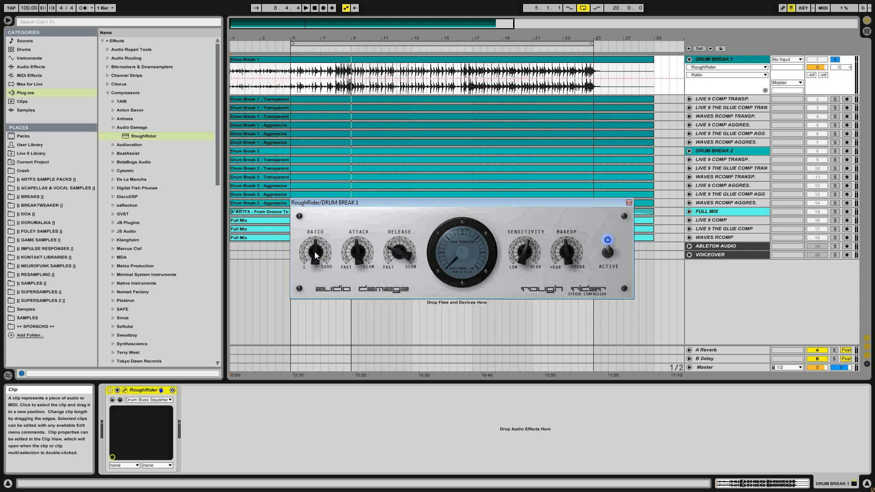
{"action": "left_click_drag", "start_coordinate": [314, 252], "coordinate": [296, 265]}
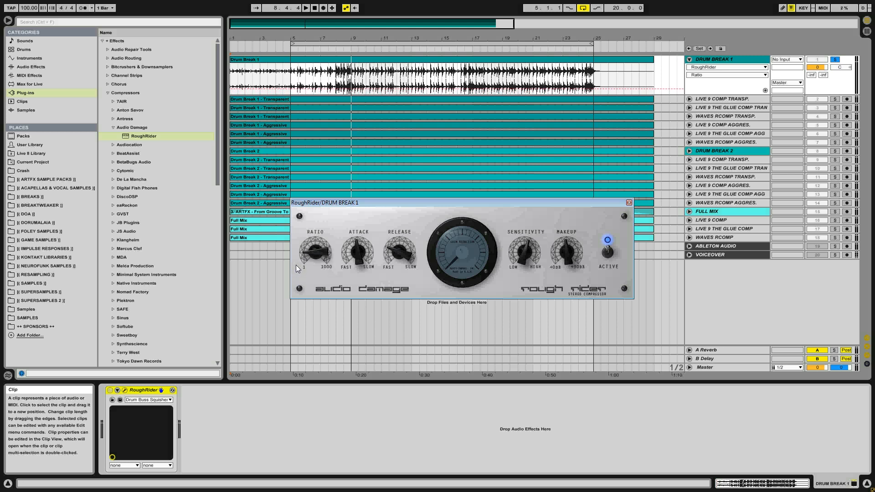
Play the drum break and adjust RoughRider by ear: slower attack, faster release, higher sensitivity and adjusted makeup gain
{"action": "key", "text": "space"}
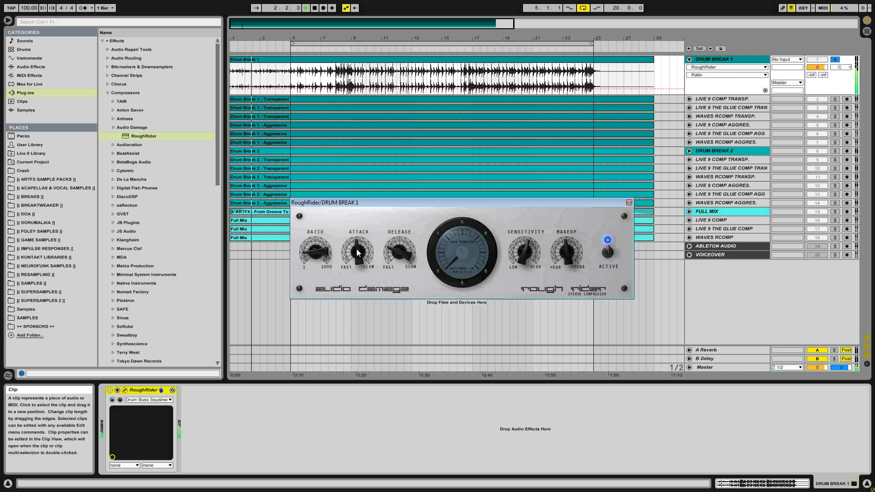
{"action": "left_click_drag", "start_coordinate": [358, 253], "coordinate": [398, 265]}
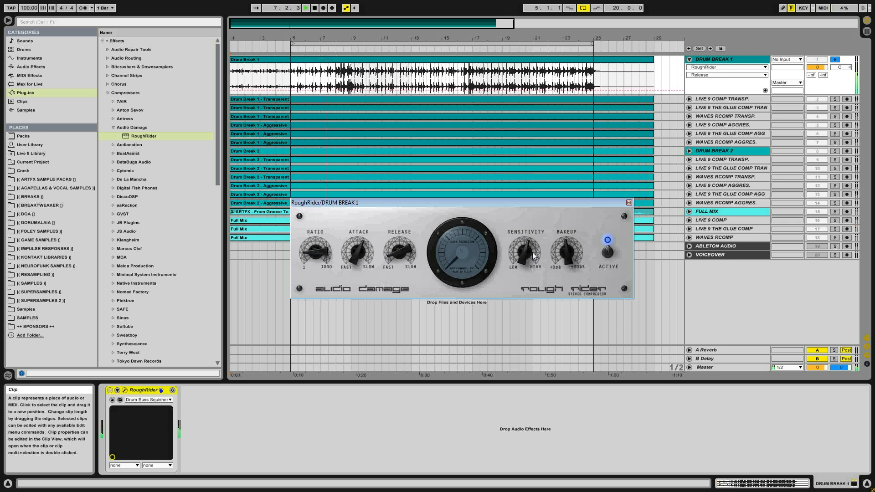
{"action": "mouse_move", "coordinate": [528, 250]}
{"action": "left_mouse_down"}
{"action": "mouse_move", "coordinate": [516, 256]}
{"action": "mouse_move", "coordinate": [516, 225]}
{"action": "mouse_move", "coordinate": [518, 261]}
{"action": "mouse_move", "coordinate": [521, 252]}
{"action": "left_mouse_up"}
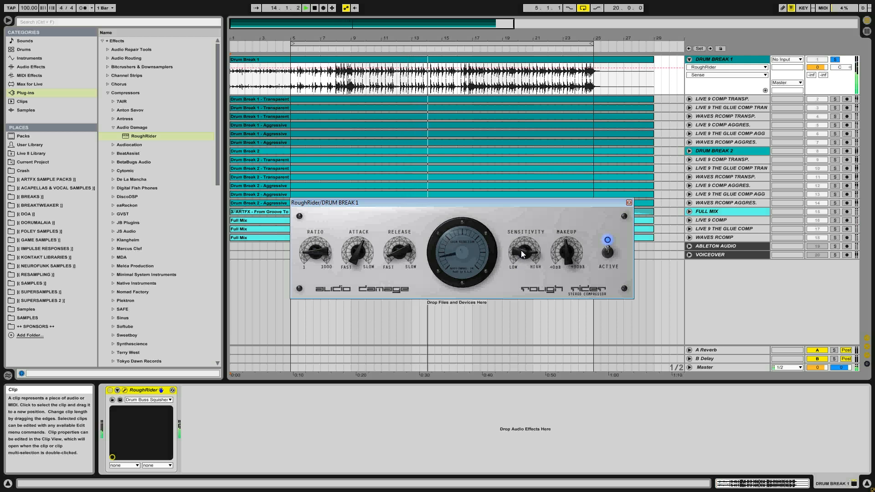
{"action": "left_click_drag", "start_coordinate": [574, 258], "coordinate": [573, 245]}
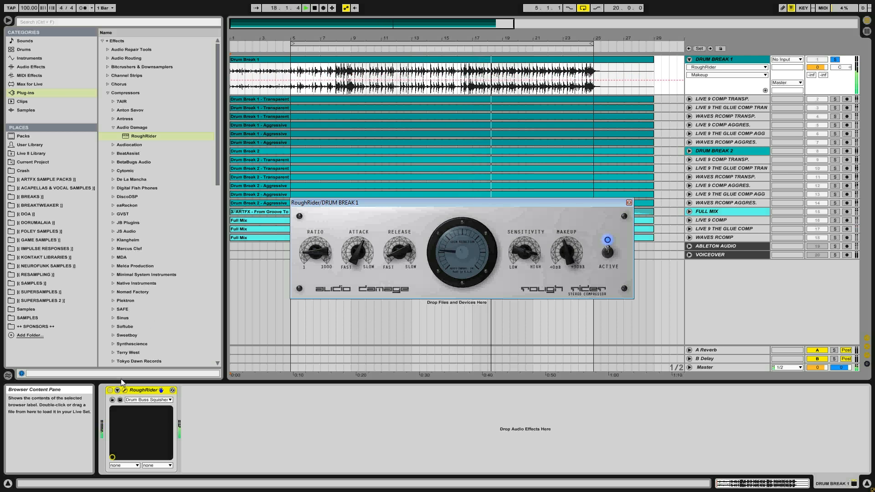
Compare the break with RoughRider deactivated and reactivated, and fine-tune its release and ratio
{"action": "left_click", "coordinate": [109, 391]}
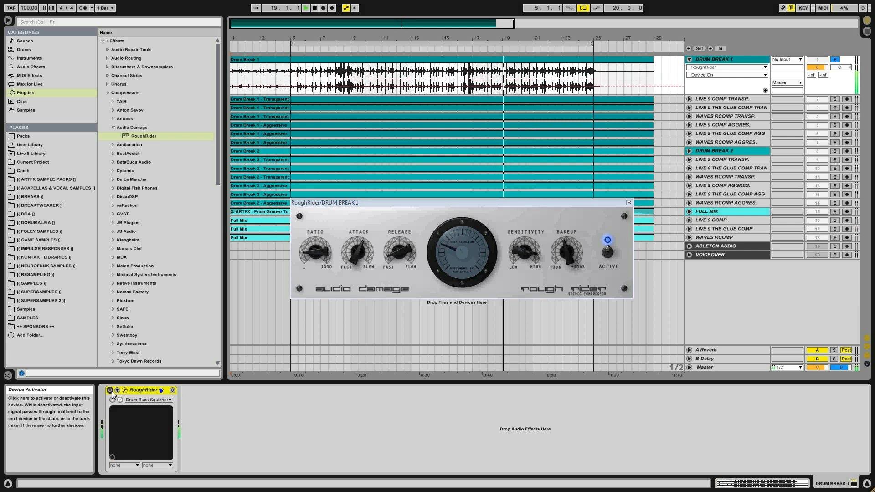
{"action": "left_click", "coordinate": [111, 390]}
{"action": "mouse_move", "coordinate": [398, 250]}
{"action": "left_mouse_down"}
{"action": "mouse_move", "coordinate": [404, 236]}
{"action": "mouse_move", "coordinate": [396, 259]}
{"action": "left_mouse_up"}
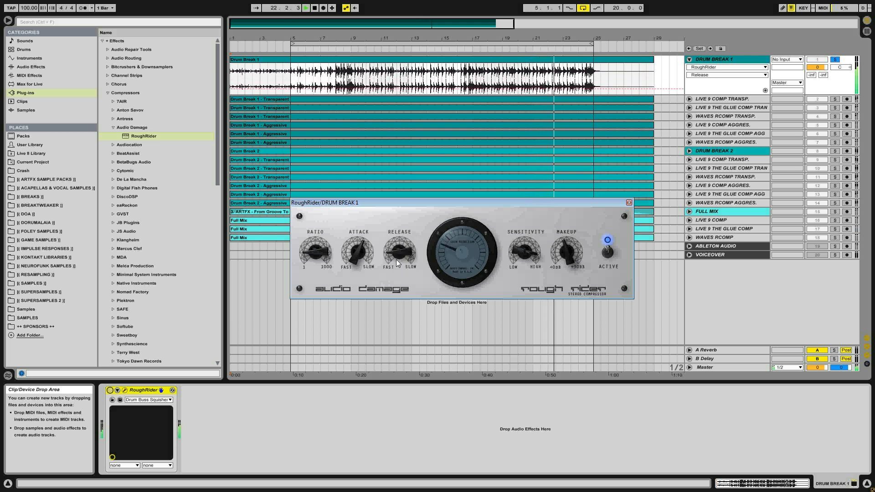
{"action": "mouse_move", "coordinate": [318, 253]}
{"action": "left_mouse_down"}
{"action": "mouse_move", "coordinate": [313, 263]}
{"action": "mouse_move", "coordinate": [318, 248]}
{"action": "left_mouse_up"}
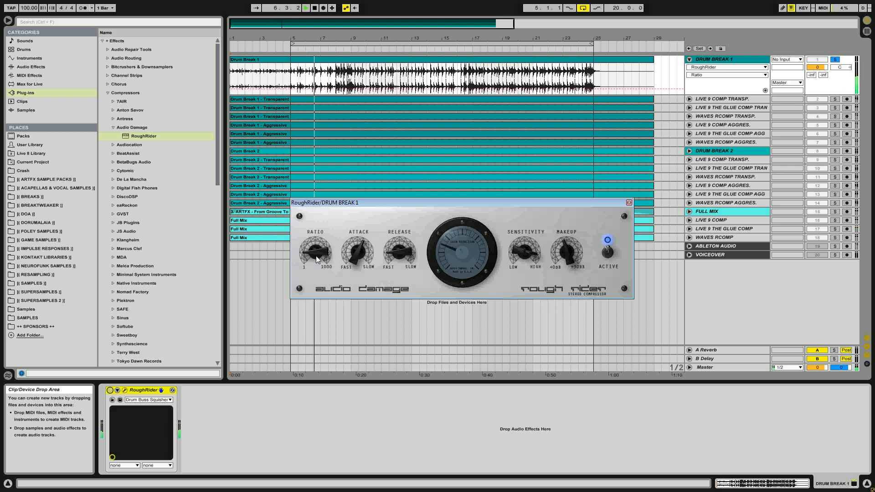
Compare the compressed and dry break by toggling RoughRider's own Active switch repeatedly during playback
{"action": "left_click", "coordinate": [609, 253]}
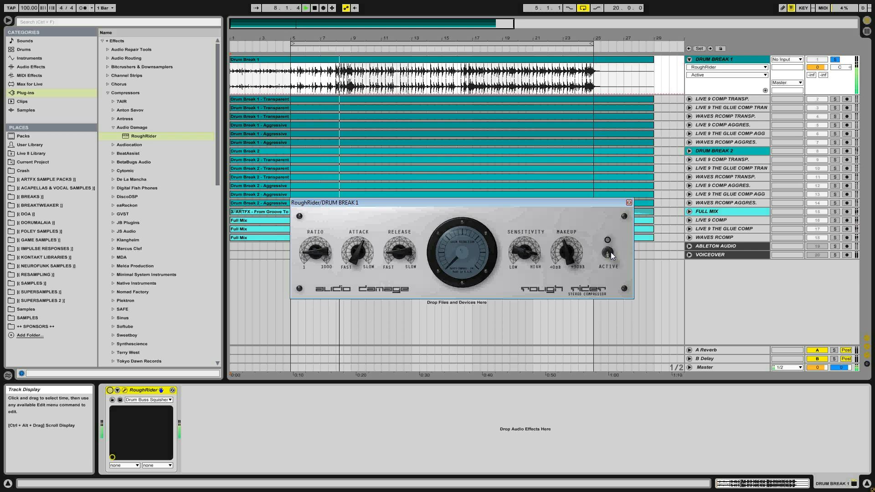
{"action": "left_click", "coordinate": [609, 253]}
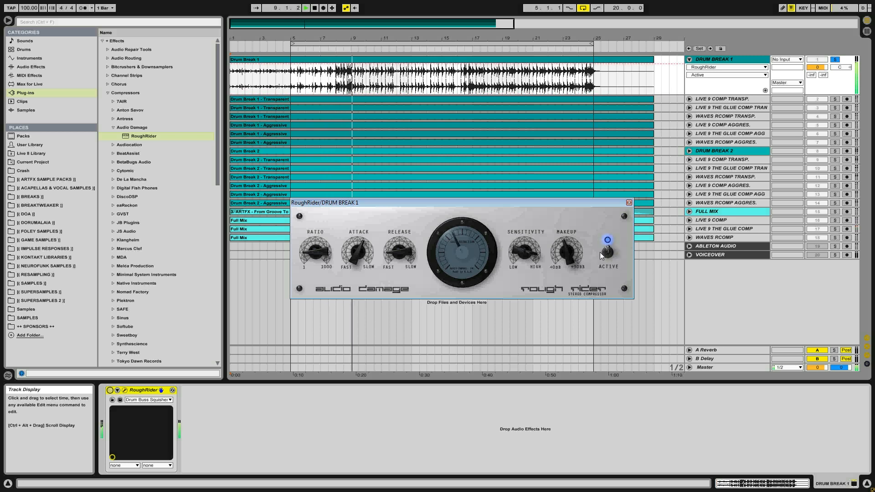
{"action": "left_click", "coordinate": [607, 251]}
{"action": "left_click", "coordinate": [607, 251]}
{"action": "left_click", "coordinate": [607, 252]}
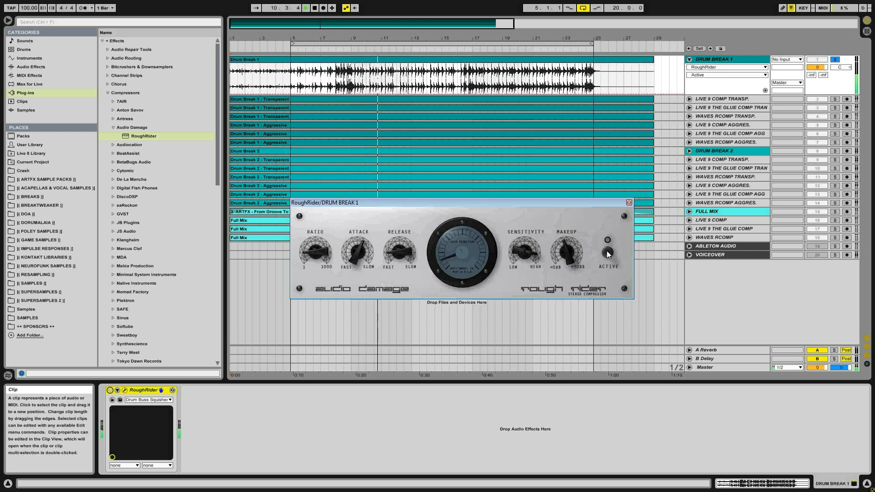
{"action": "left_click", "coordinate": [607, 252]}
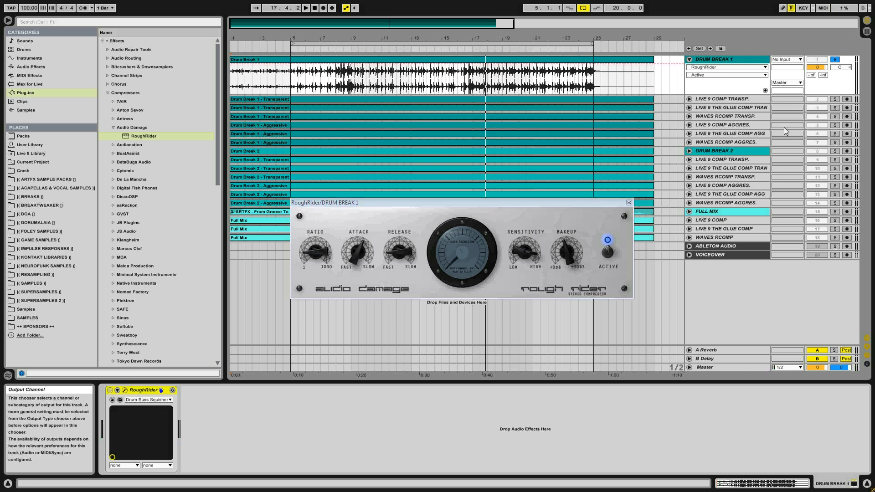
Compare the WAVES RCOMP TRANSP. track with DRUM BREAK 1 by switching solo between them, playing from bar 9
{"action": "left_click", "coordinate": [707, 114]}
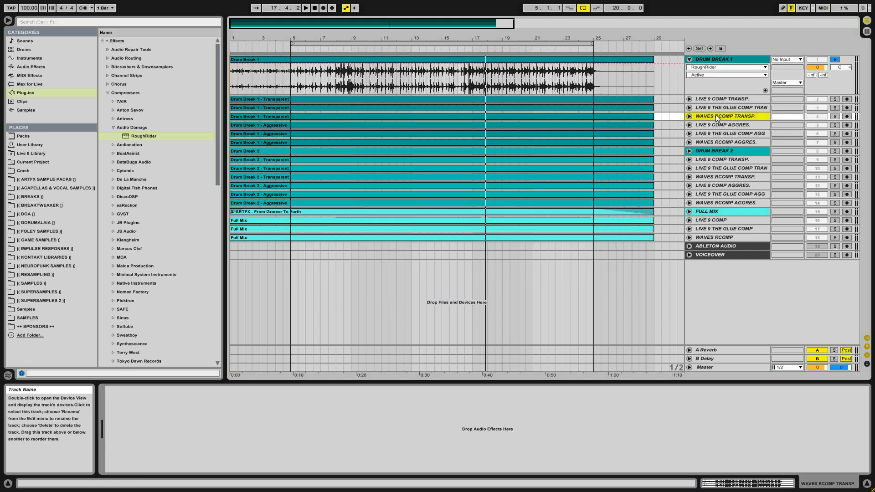
{"action": "left_click", "coordinate": [835, 116]}
{"action": "key", "text": "space"}
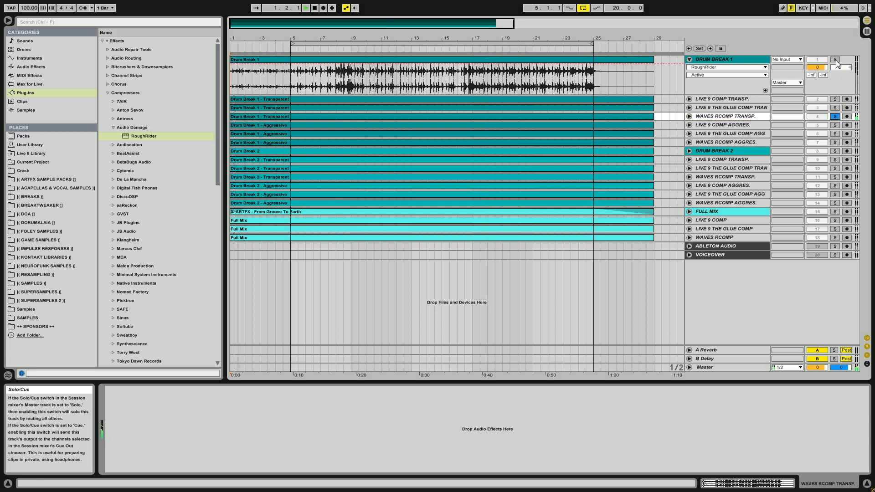
{"action": "left_click", "coordinate": [351, 81]}
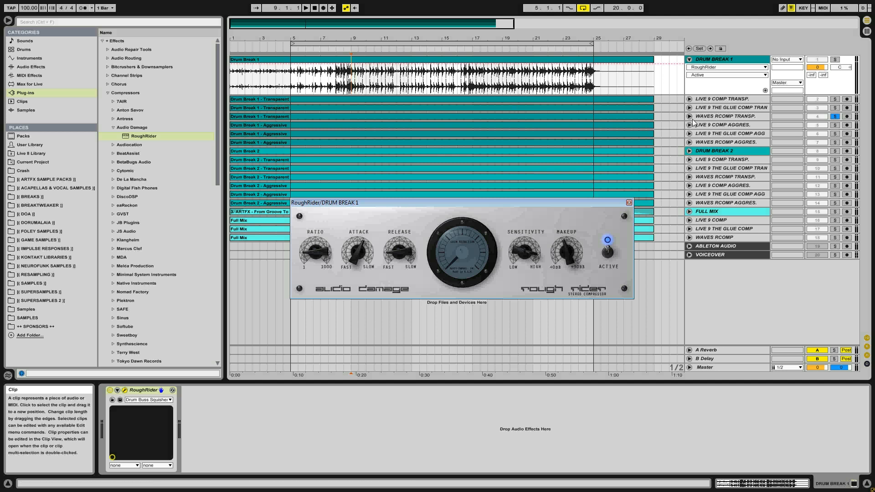
{"action": "left_click", "coordinate": [836, 61]}
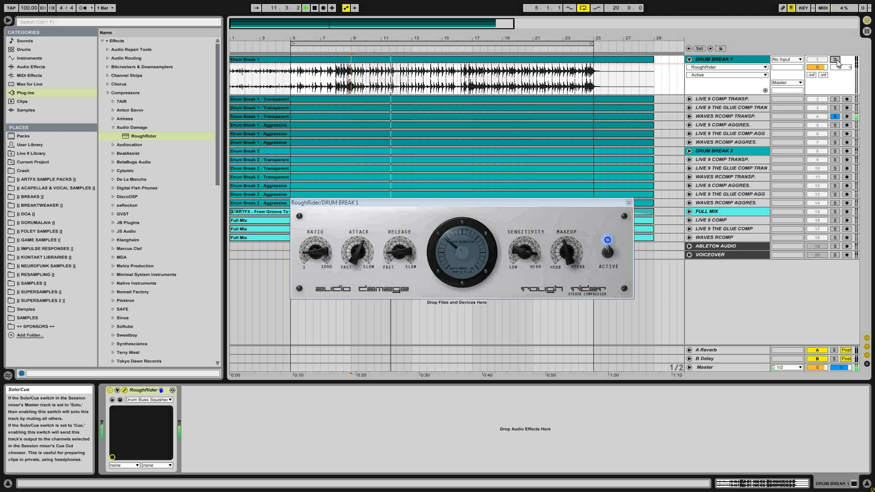
{"action": "left_click", "coordinate": [833, 116]}
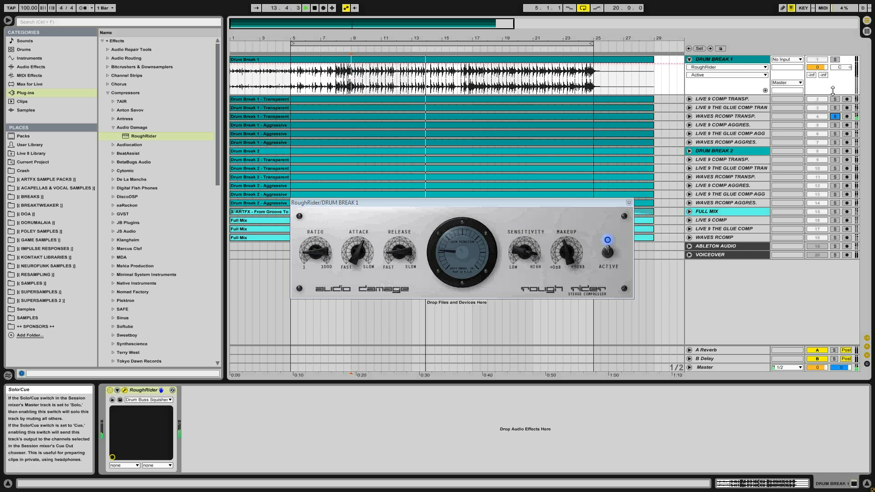
Compare the LIVE 9 THE GLUE COMP TRANSP. track with DRUM BREAK 1 by switching solo between them
{"action": "left_click", "coordinate": [835, 107]}
{"action": "left_click", "coordinate": [836, 60]}
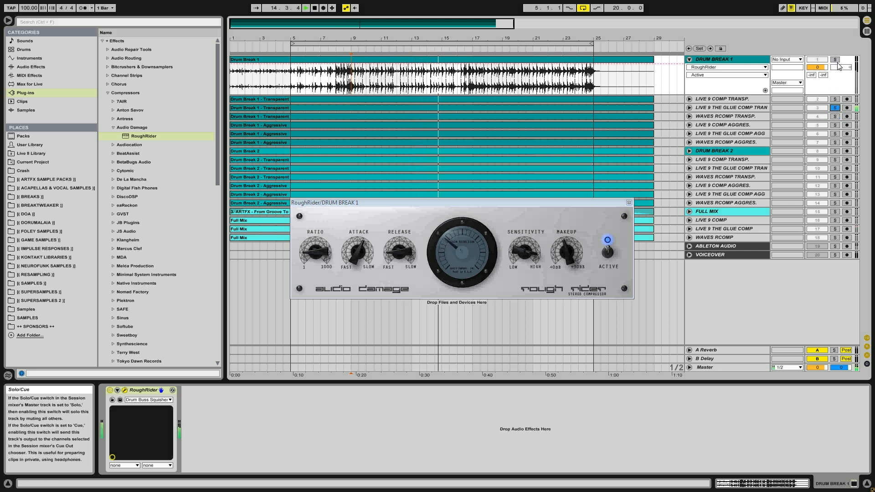
{"action": "left_click", "coordinate": [836, 108]}
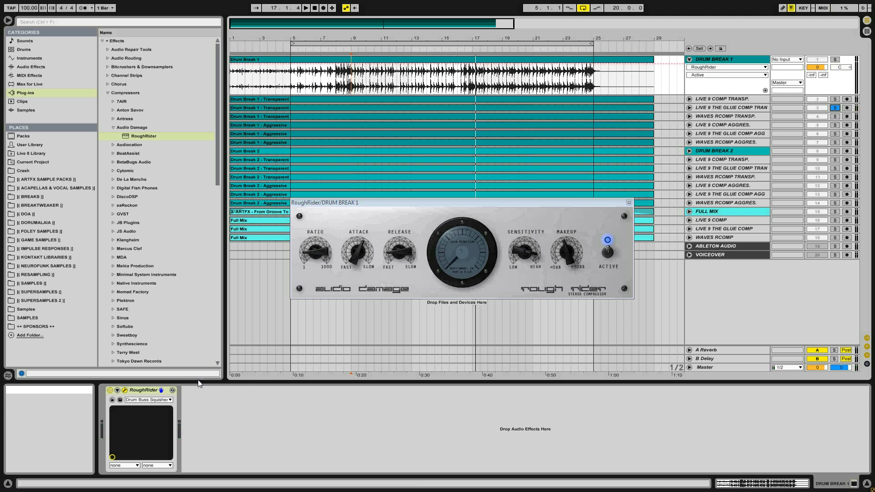
Duplicate RoughRider on DRUM BREAK 1 with the original deactivated, and solo the track
{"action": "left_click", "coordinate": [147, 390]}
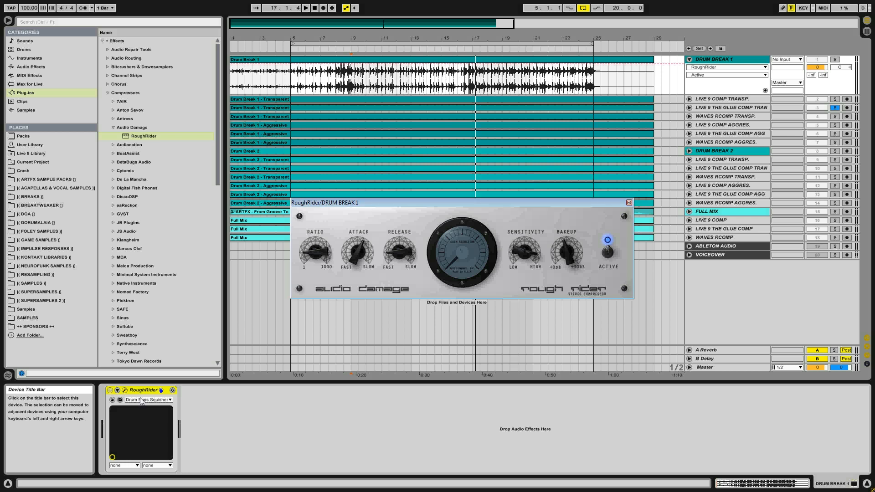
{"action": "key", "text": "ctrl+d"}
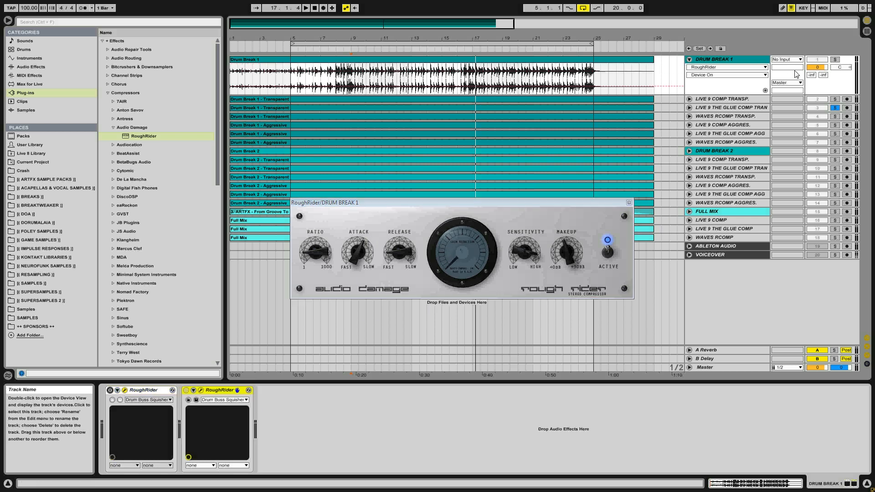
{"action": "left_click", "coordinate": [835, 59]}
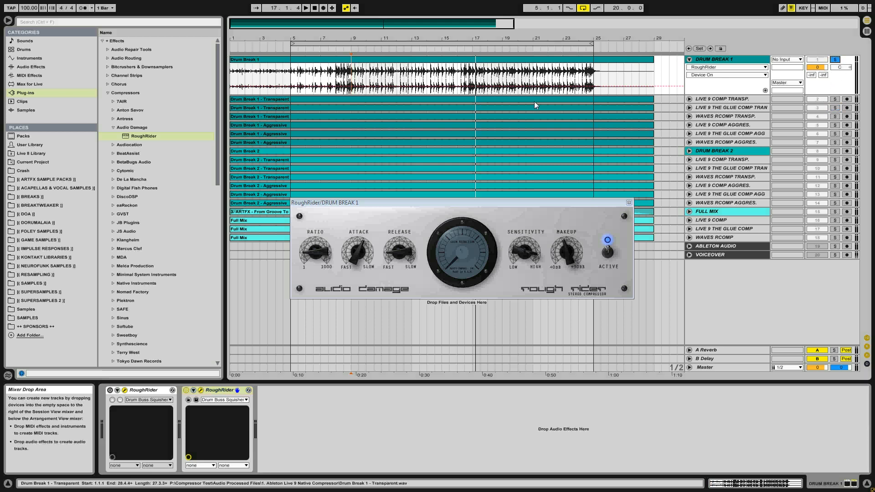
Play the break and make the duplicate RoughRider more aggressive with more makeup gain, lower sensitivity, slower attack and a ratio near the midpoint
{"action": "key", "text": "space"}
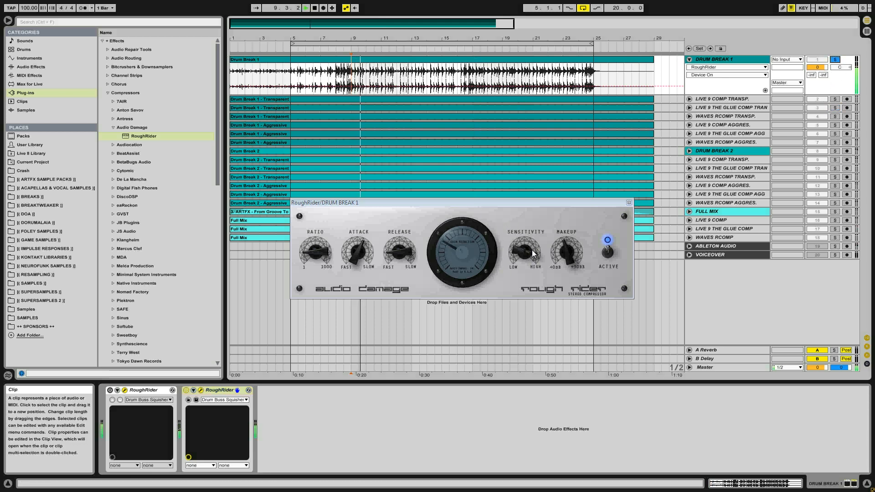
{"action": "left_click_drag", "start_coordinate": [564, 253], "coordinate": [504, 214]}
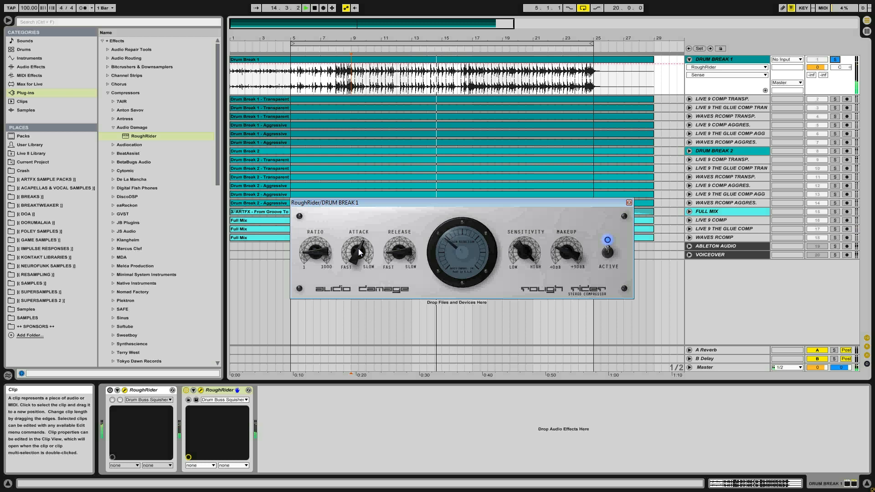
{"action": "left_click_drag", "start_coordinate": [359, 249], "coordinate": [348, 321]}
{"action": "left_click_drag", "start_coordinate": [316, 253], "coordinate": [325, 230]}
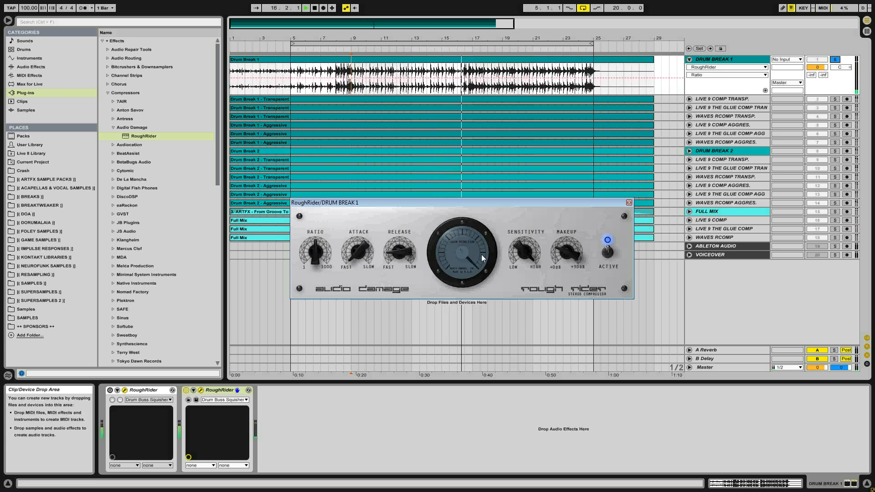
Raise the duplicate's sensitivity slightly, refine its release and makeup gain, and stop playback
{"action": "left_click_drag", "start_coordinate": [536, 252], "coordinate": [507, 284]}
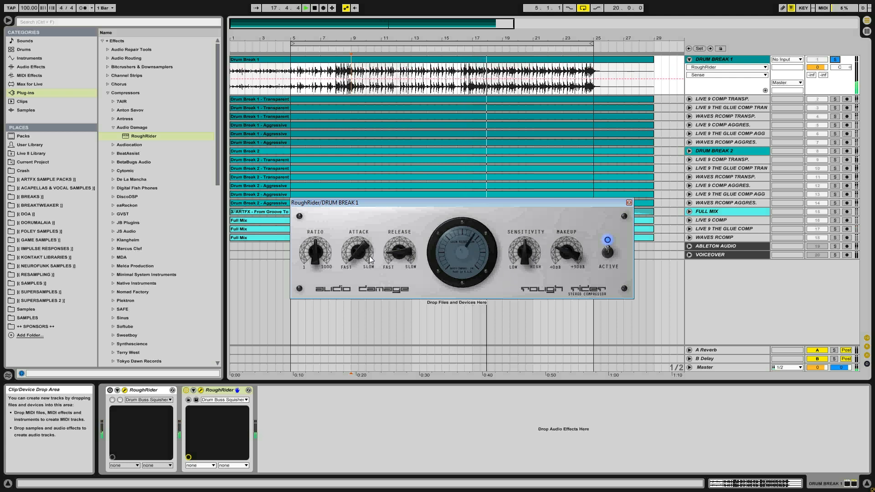
{"action": "left_click_drag", "start_coordinate": [395, 262], "coordinate": [398, 244]}
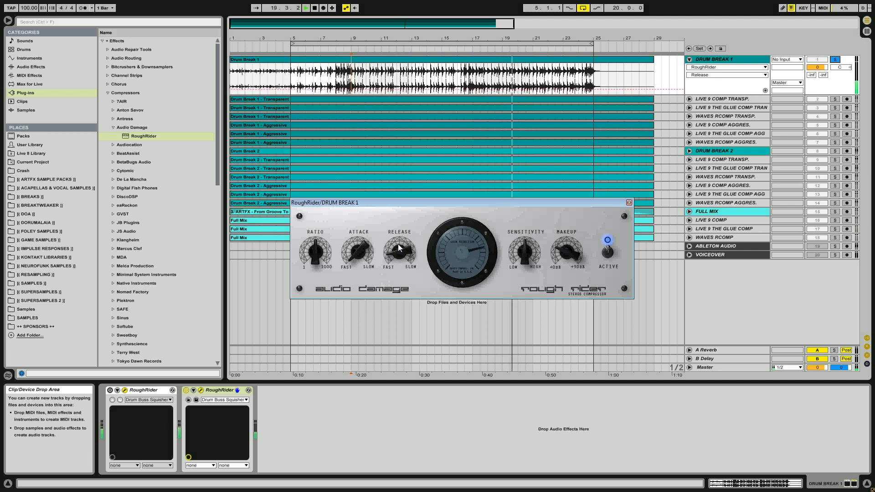
{"action": "left_click_drag", "start_coordinate": [569, 253], "coordinate": [574, 211]}
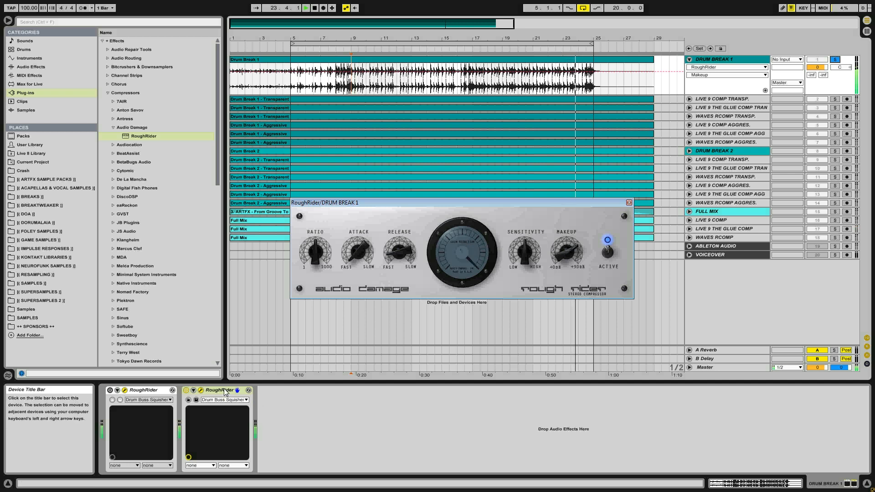
{"action": "key", "text": "space"}
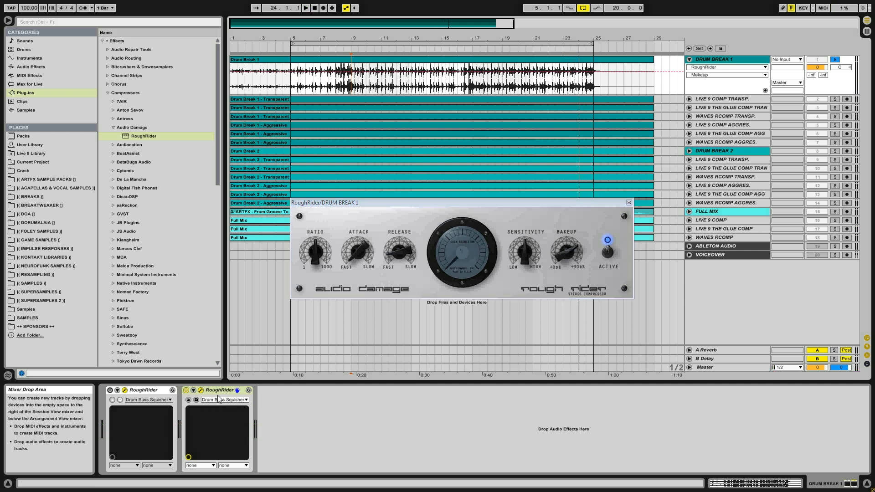
Group the duplicate RoughRider on DRUM BREAK 1 into an Audio Effect Rack and create a second, empty chain
{"action": "left_click", "coordinate": [222, 391]}
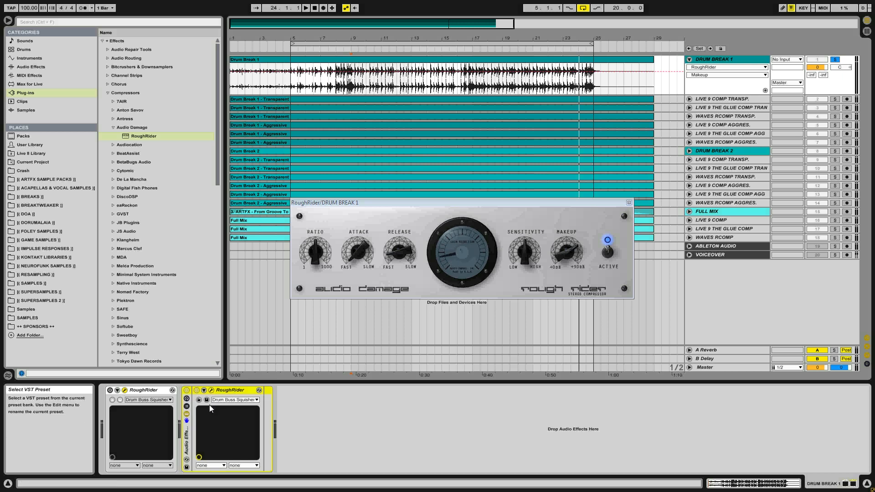
{"action": "key", "text": "ctrl+g"}
{"action": "right_click", "coordinate": [232, 429]}
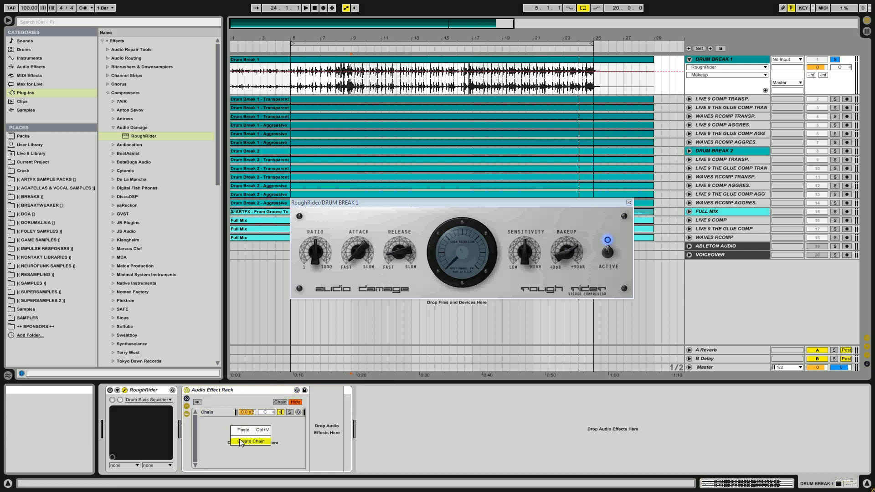
{"action": "left_click", "coordinate": [243, 441]}
Map the volumes of both rack chains to the first macro and rename the empty chain dry
{"action": "right_click", "coordinate": [249, 412]}
{"action": "left_click", "coordinate": [282, 359]}
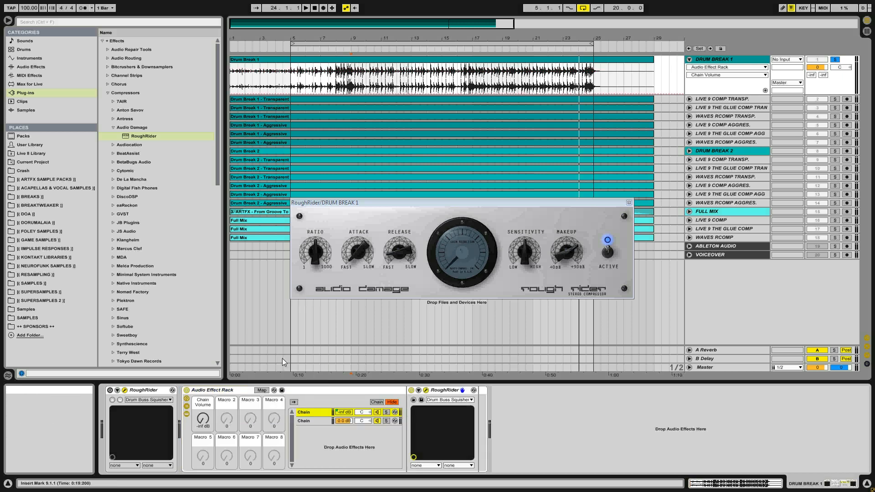
{"action": "right_click", "coordinate": [346, 421]}
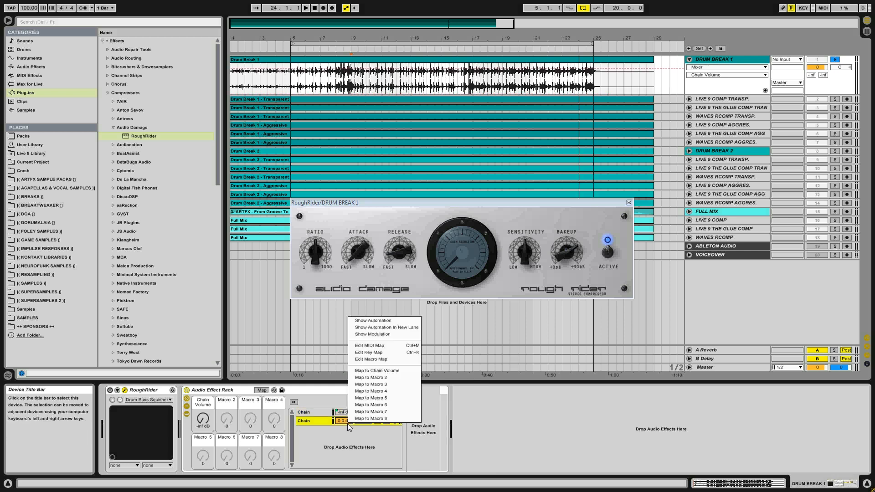
{"action": "left_click", "coordinate": [381, 371]}
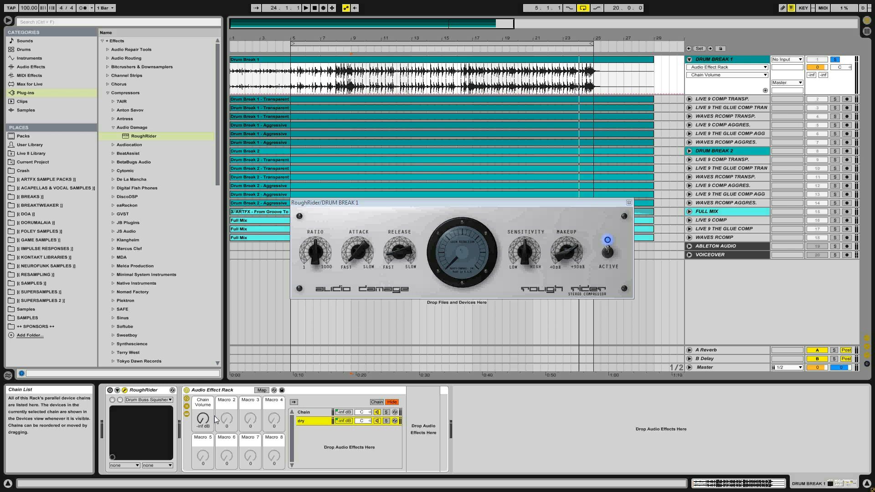
Set the maximum of both Chain Volume macro mappings to 0 dB
{"action": "left_click", "coordinate": [261, 391]}
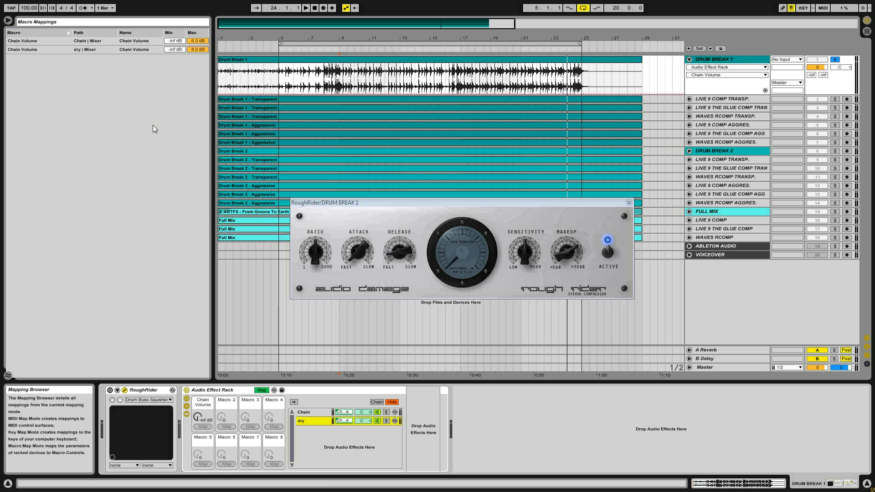
{"action": "left_click", "coordinate": [201, 49]}
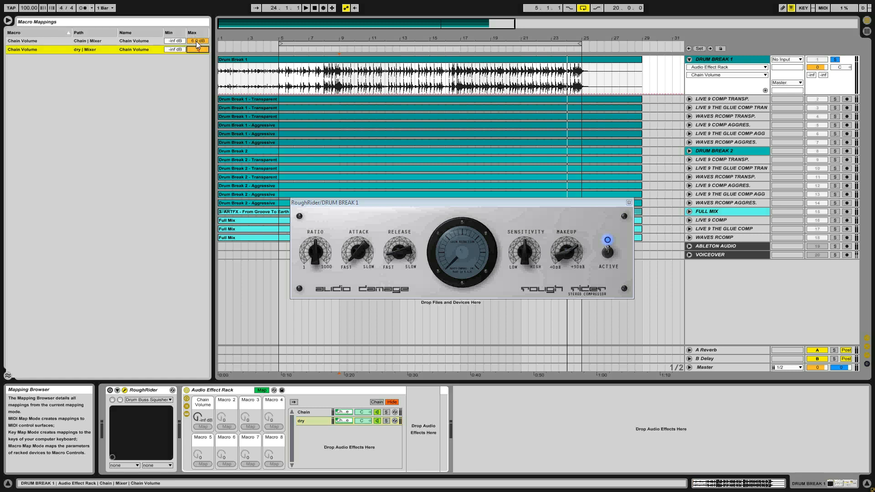
{"action": "left_click", "coordinate": [197, 42]}
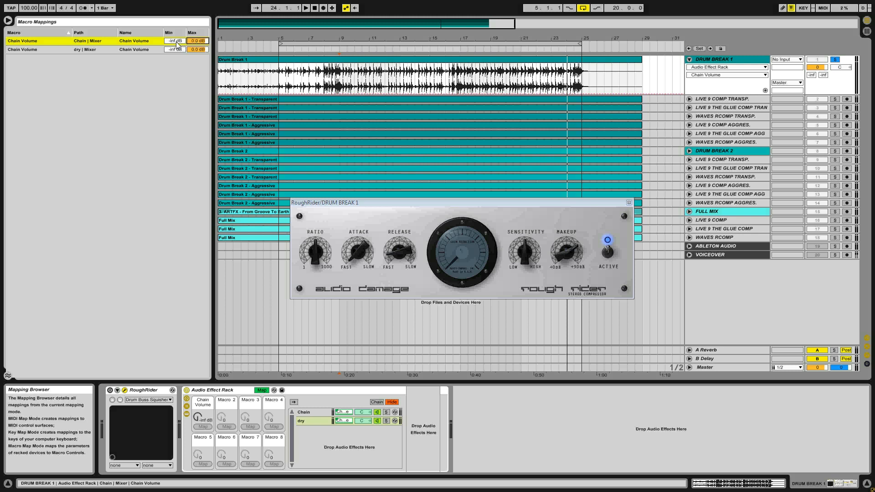
Invert the compressed chain's volume mapping range and sweep the Chain Volume macro up to 127 to test the crossfade
{"action": "right_click", "coordinate": [147, 43]}
{"action": "left_click", "coordinate": [156, 48]}
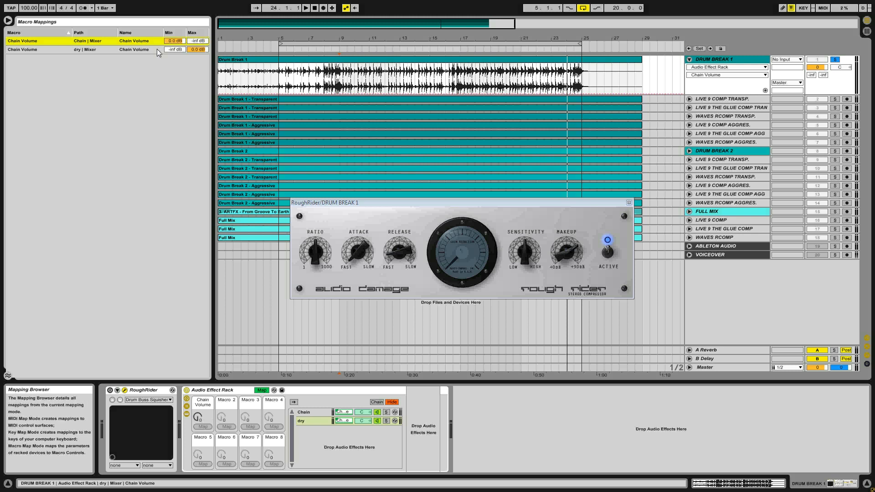
{"action": "mouse_move", "coordinate": [198, 417]}
{"action": "left_mouse_down"}
{"action": "mouse_move", "coordinate": [198, 396]}
{"action": "mouse_move", "coordinate": [197, 417]}
{"action": "left_mouse_up"}
{"action": "left_click", "coordinate": [262, 391]}
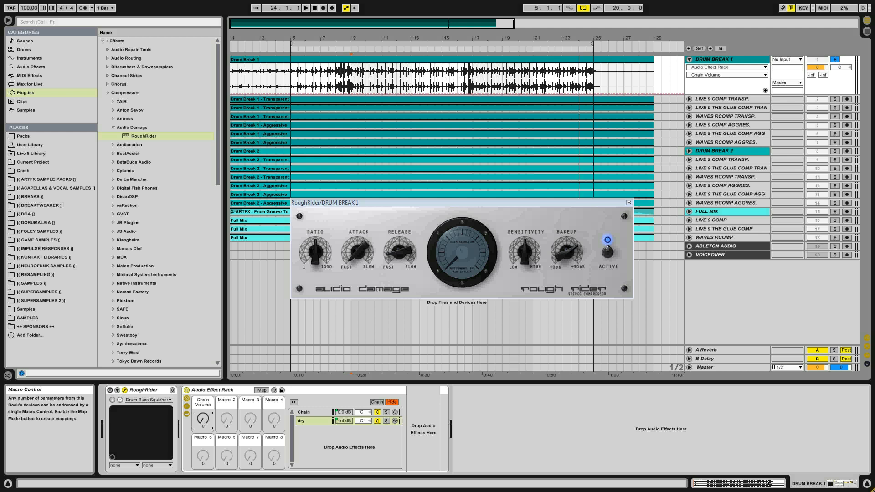
{"action": "left_click_drag", "start_coordinate": [203, 419], "coordinate": [202, 360]}
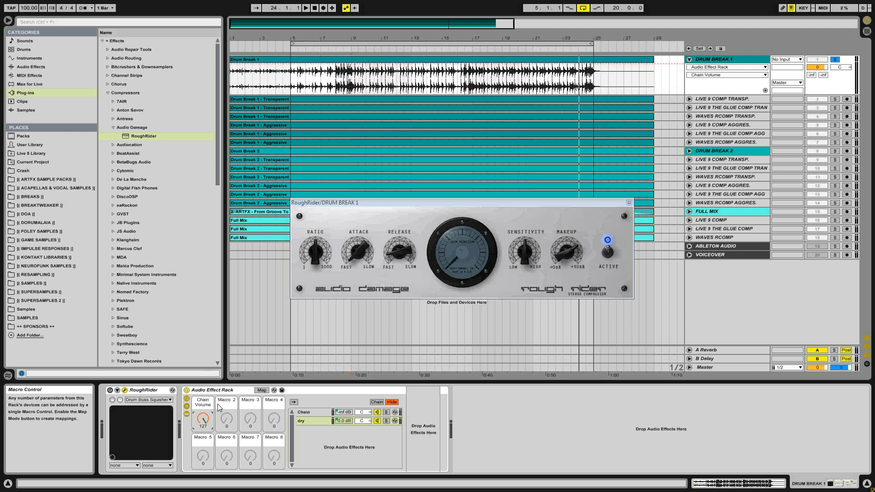
Invert both mapping ranges so the compressed chain runs from -inf to 0 dB and dry from 0 dB to -inf
{"action": "left_click", "coordinate": [262, 391]}
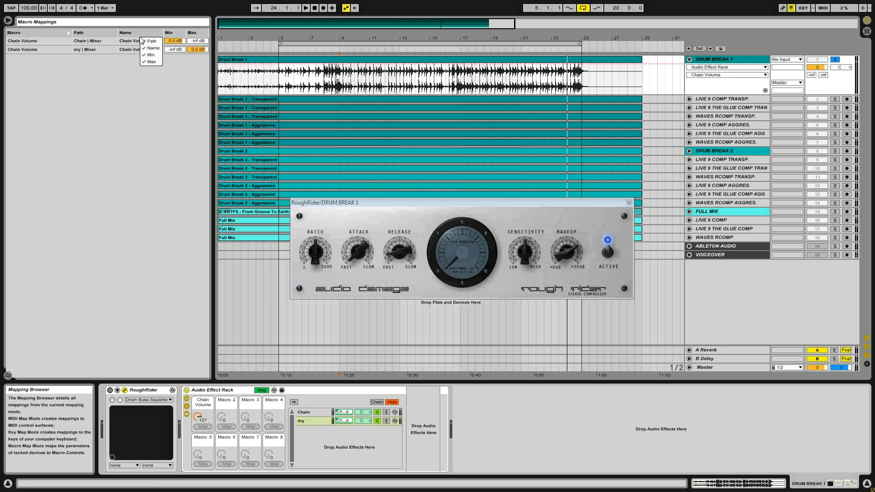
{"action": "right_click", "coordinate": [138, 40]}
{"action": "left_click", "coordinate": [149, 45]}
{"action": "right_click", "coordinate": [146, 52]}
{"action": "left_click", "coordinate": [151, 55]}
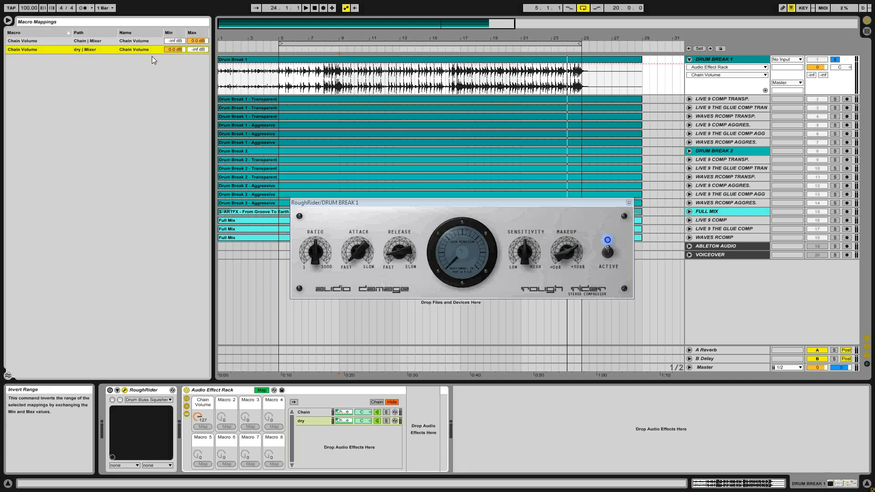
Leave macro mapping, set the Chain Volume macro to 46 and play the break
{"action": "left_click", "coordinate": [262, 390]}
{"action": "left_click_drag", "start_coordinate": [203, 419], "coordinate": [203, 438]}
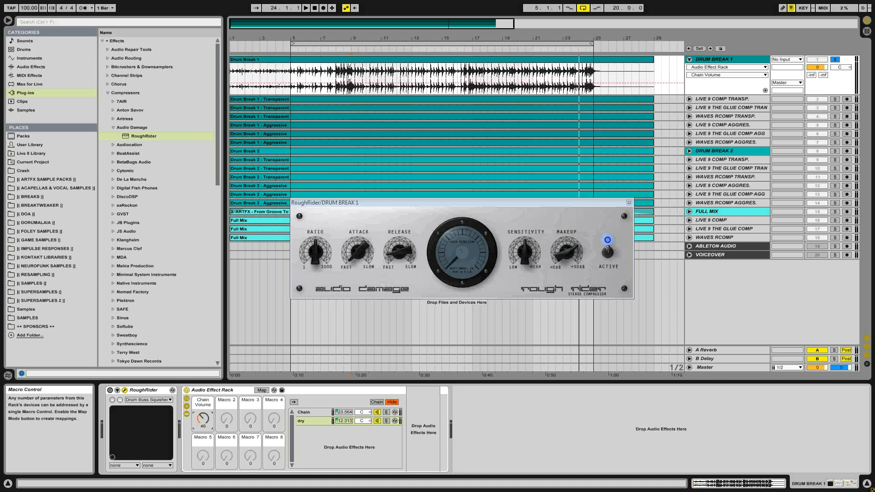
{"action": "key", "text": "space"}
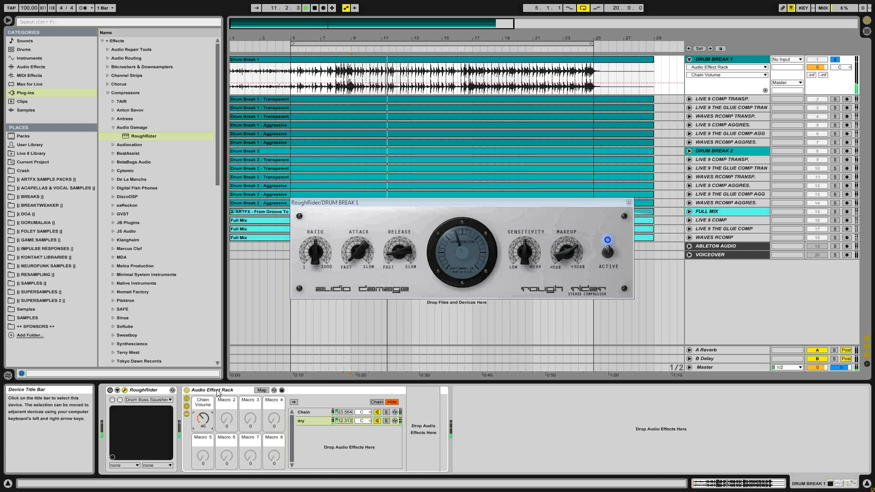
Add a Utility with 16.1 dB of gain after the rack, and bypass and re-enable the rack to compare
{"action": "left_click", "coordinate": [304, 412]}
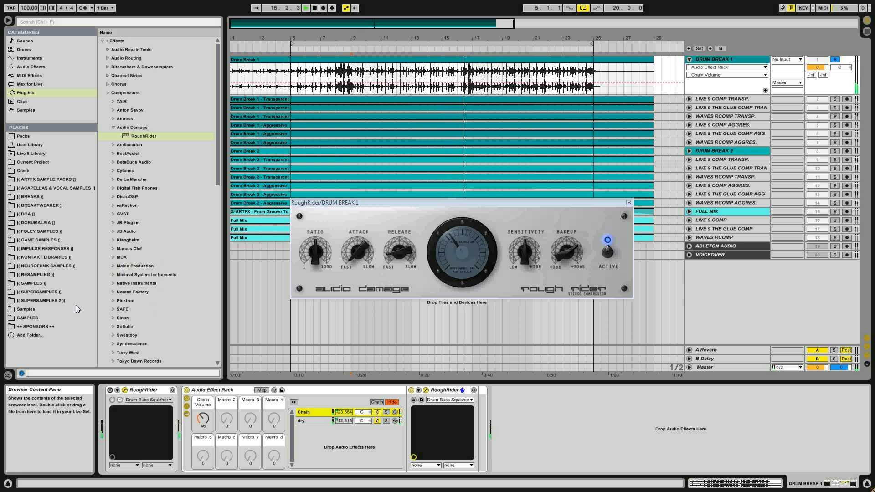
{"action": "left_click", "coordinate": [31, 67]}
{"action": "left_click_drag", "start_coordinate": [121, 318], "coordinate": [513, 380]}
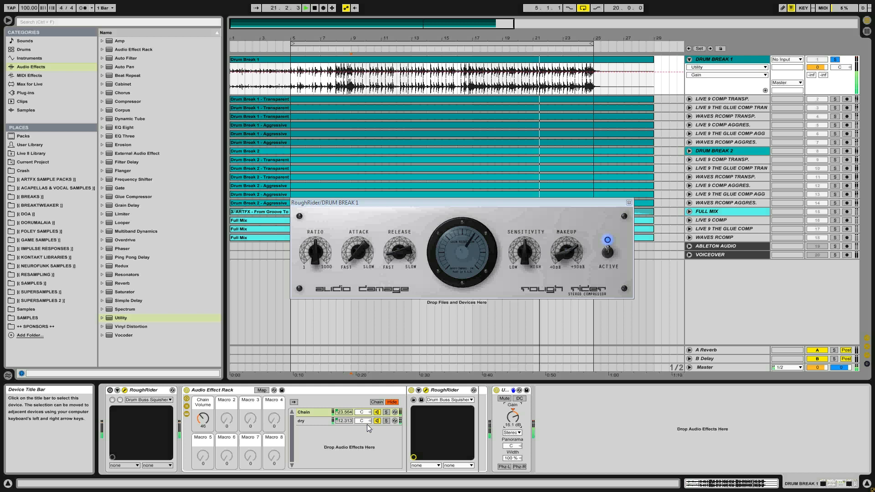
{"action": "left_click", "coordinate": [186, 390]}
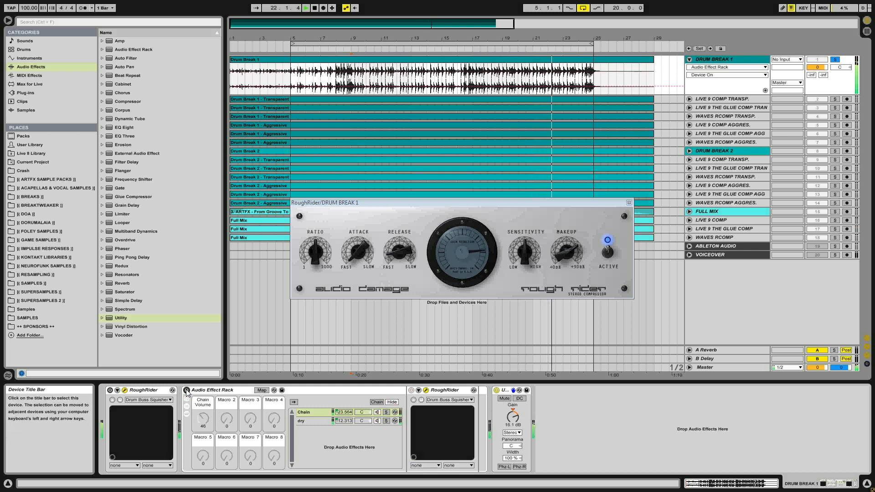
{"action": "left_click", "coordinate": [187, 390]}
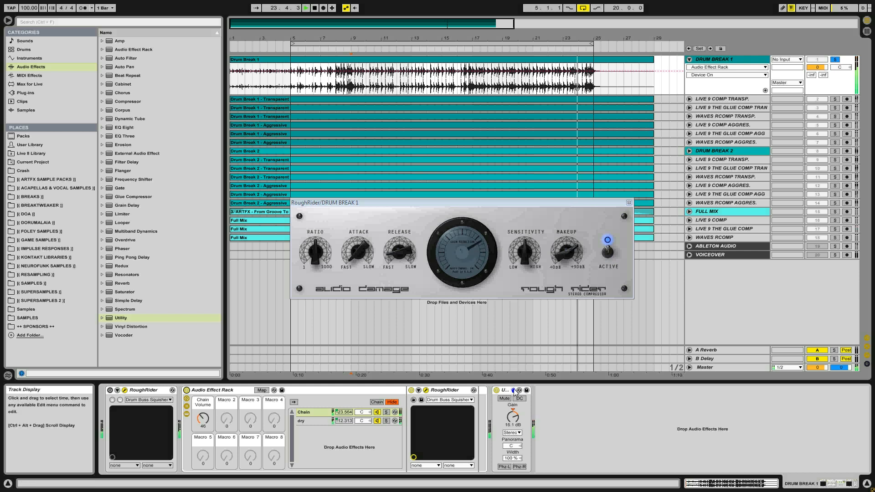
Group the rack and Utility into an outer Audio Effect Rack and toggle it off and on to compare
{"action": "left_click", "coordinate": [221, 392]}
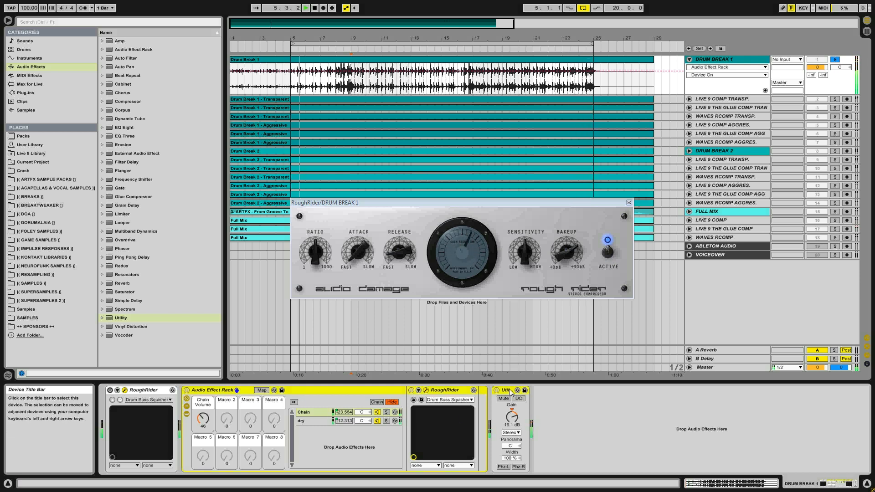
{"action": "key", "text": "ctrl+g"}
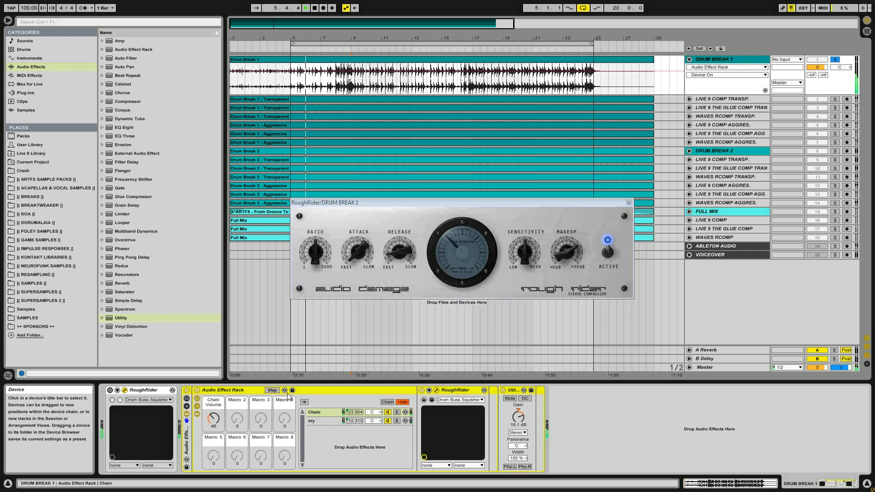
{"action": "left_click", "coordinate": [187, 391]}
{"action": "left_click", "coordinate": [186, 392]}
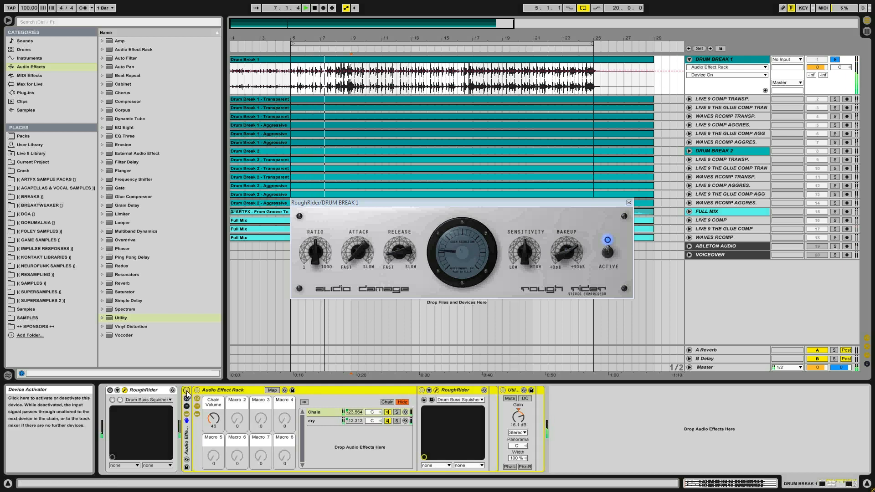
{"action": "left_click", "coordinate": [187, 391]}
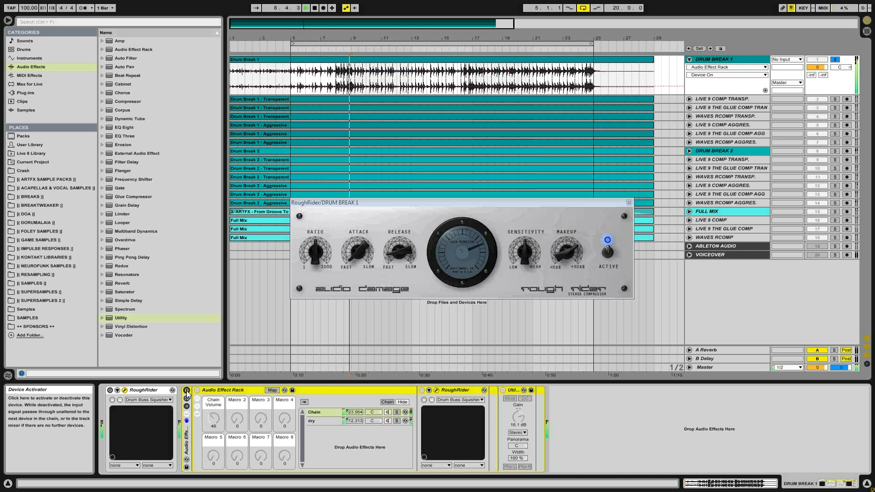
{"action": "left_click", "coordinate": [186, 391]}
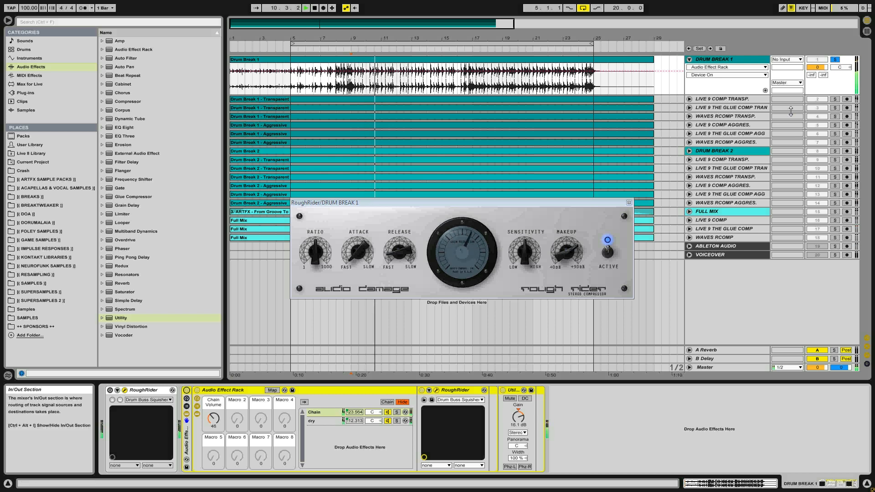
Compare DRUM BREAK 1 with the aggressive Glue Compressor, Waves RComp and Live 9 Compressor tracks by switching solo between them
{"action": "left_click", "coordinate": [835, 133]}
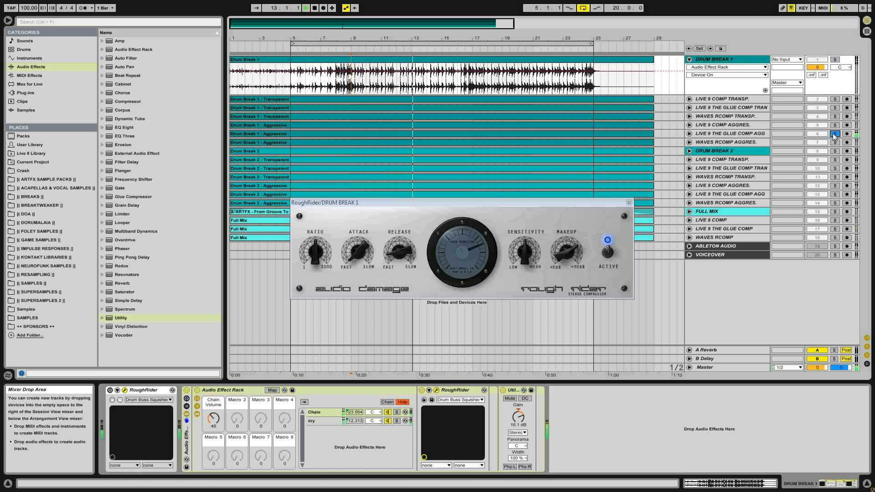
{"action": "left_click", "coordinate": [836, 60]}
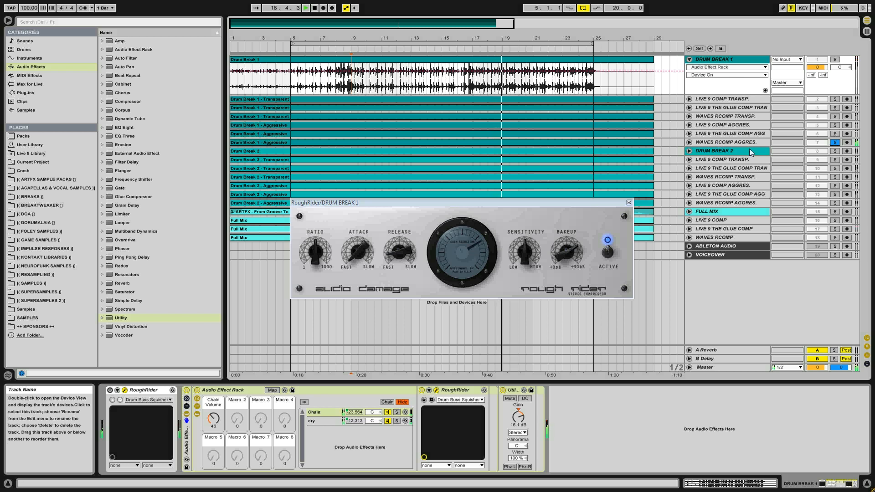
{"action": "left_click", "coordinate": [835, 125]}
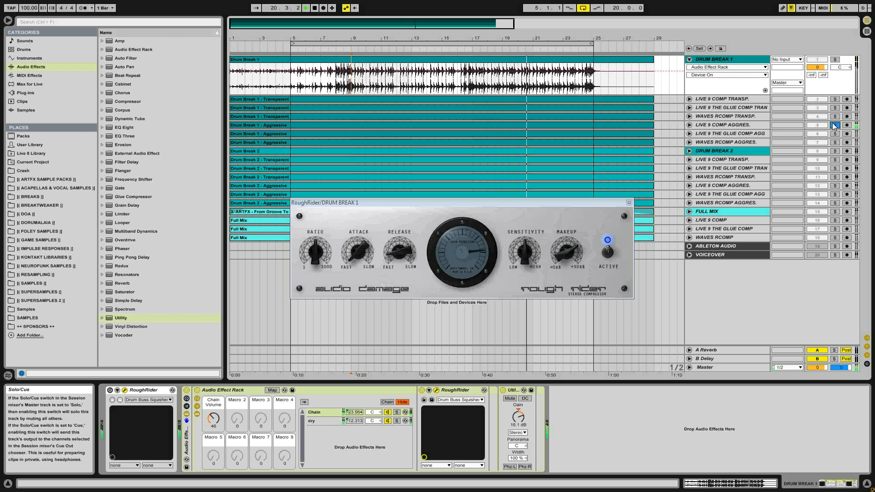
{"action": "left_click", "coordinate": [837, 60]}
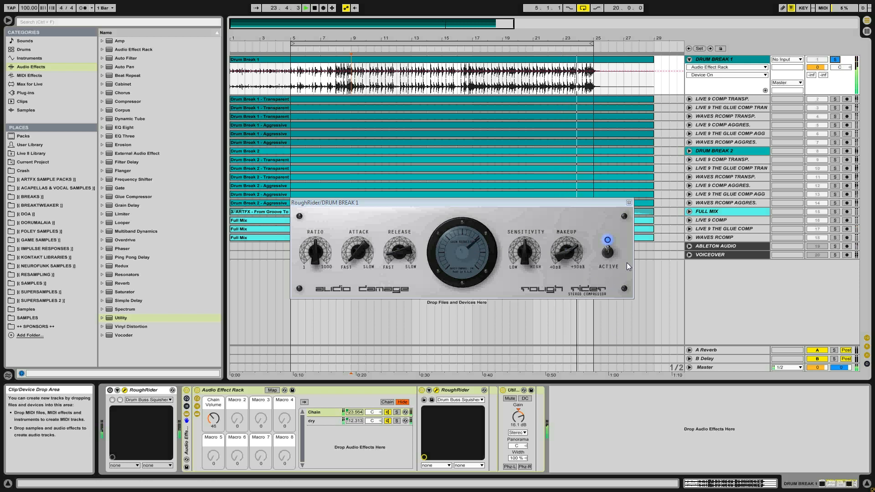
Copy the first RoughRider and the outer Audio Effect Rack from DRUM BREAK 1 to DRUM BREAK 2
{"action": "left_click", "coordinate": [144, 393]}
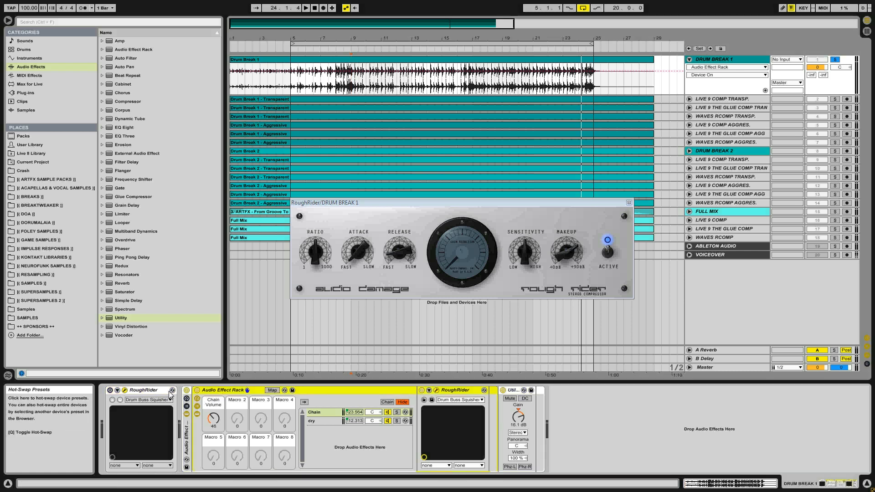
{"action": "left_click", "coordinate": [187, 434], "text": "shift"}
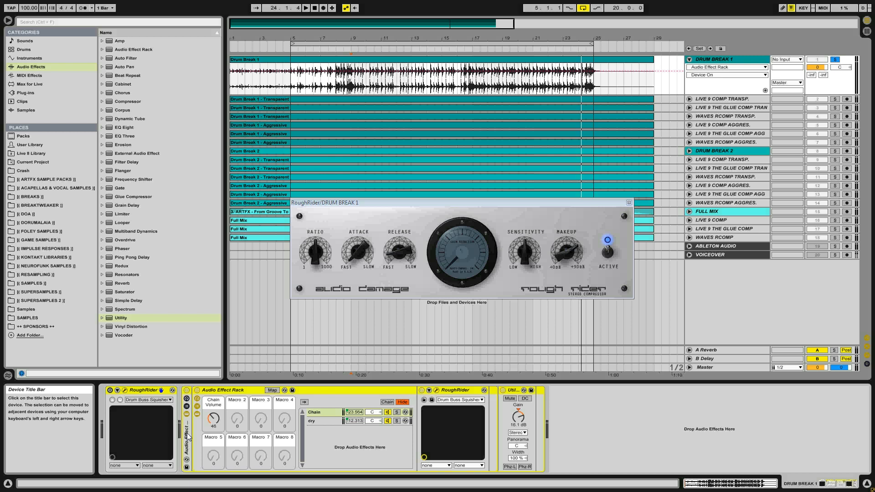
{"action": "left_click", "coordinate": [725, 152]}
{"action": "key", "text": "ctrl+v"}
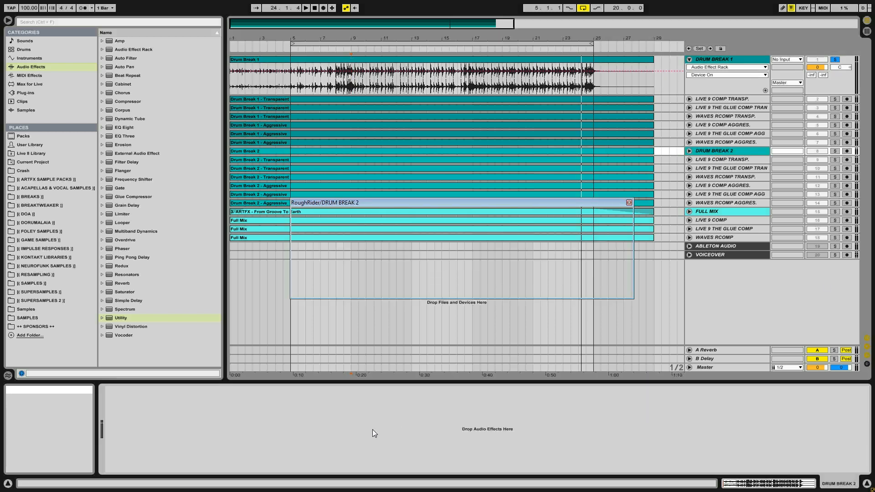
On DRUM BREAK 2, deactivate the outer rack, activate the standalone RoughRider with its window open, and start playback
{"action": "left_click", "coordinate": [187, 391]}
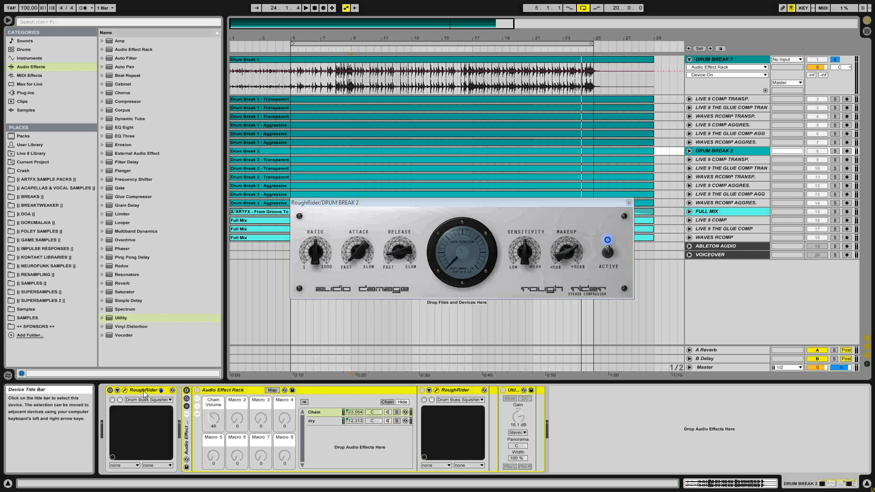
{"action": "left_click", "coordinate": [111, 392]}
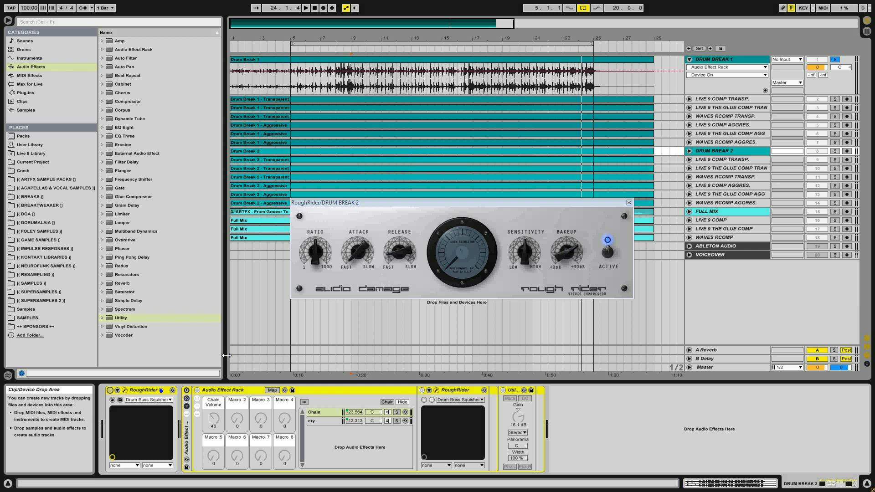
{"action": "left_click", "coordinate": [124, 391]}
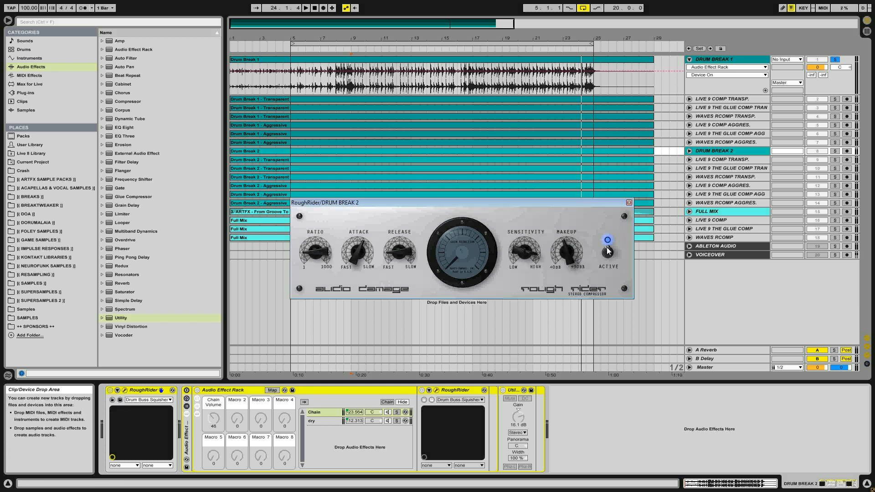
{"action": "key", "text": "space"}
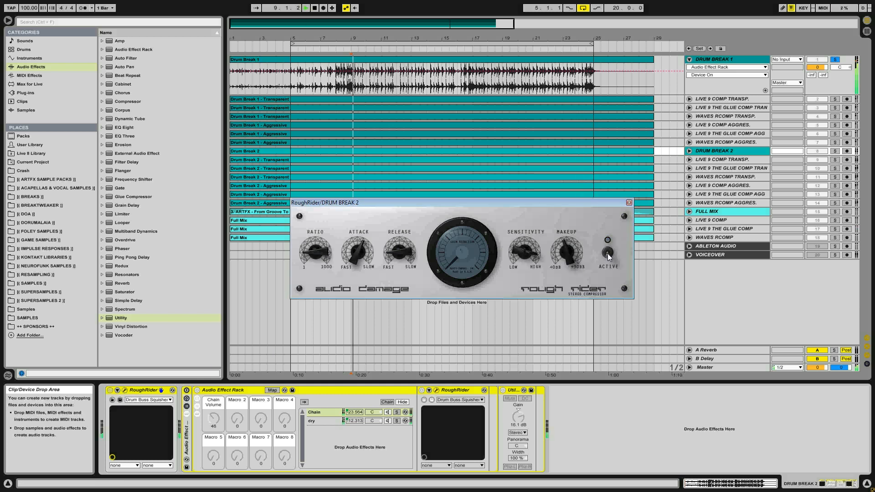
Solo DRUM BREAK 2, play it, and switch the standalone RoughRider's Active switch on and off to compare
{"action": "left_click", "coordinate": [835, 150]}
{"action": "key", "text": "space"}
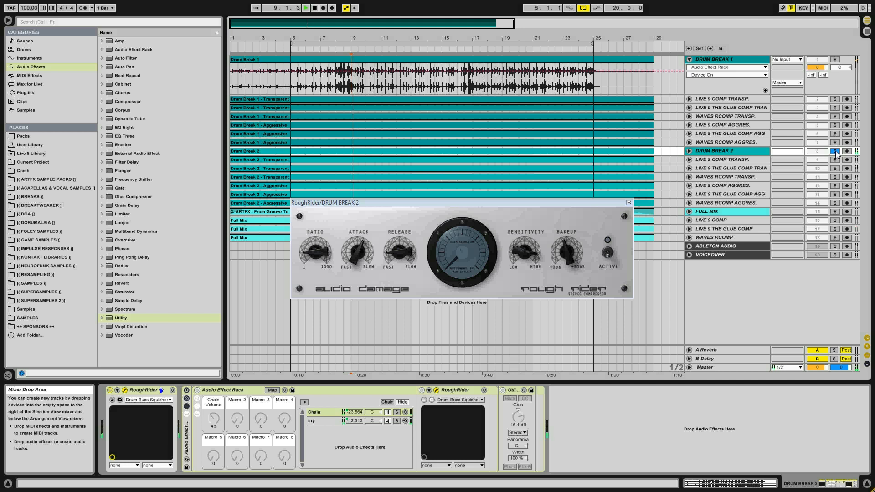
{"action": "left_click", "coordinate": [608, 253]}
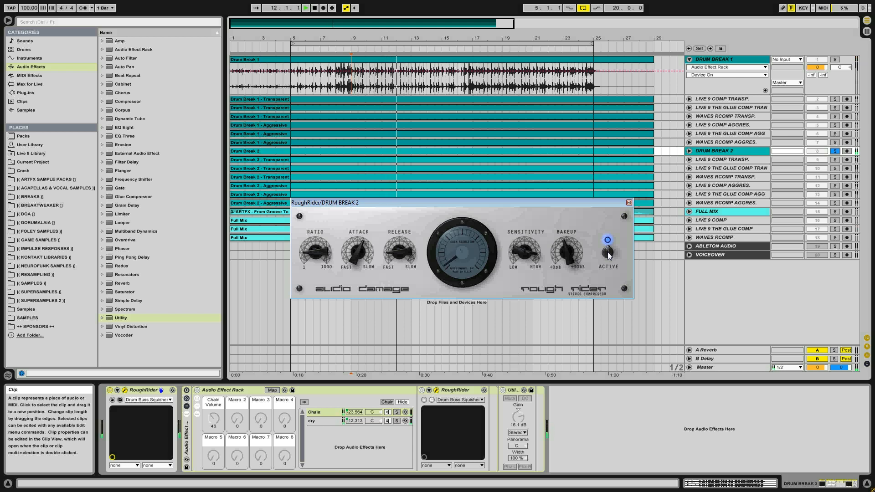
{"action": "left_click", "coordinate": [608, 253]}
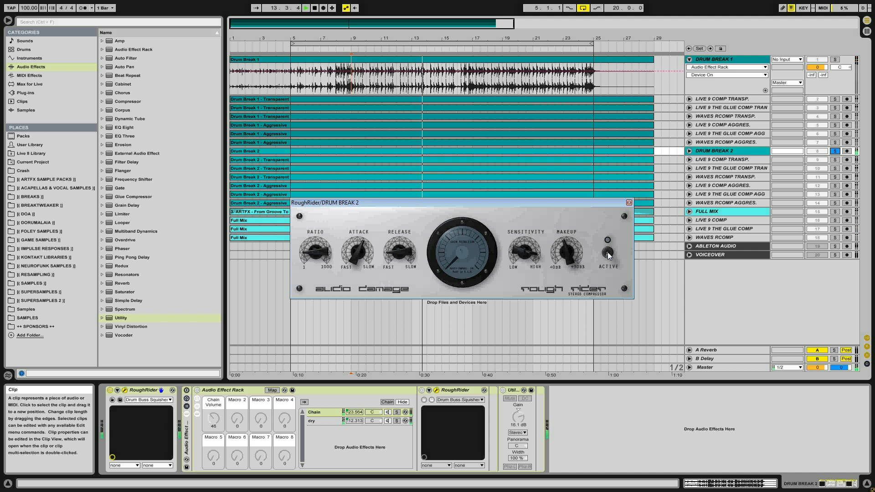
{"action": "left_click", "coordinate": [608, 253]}
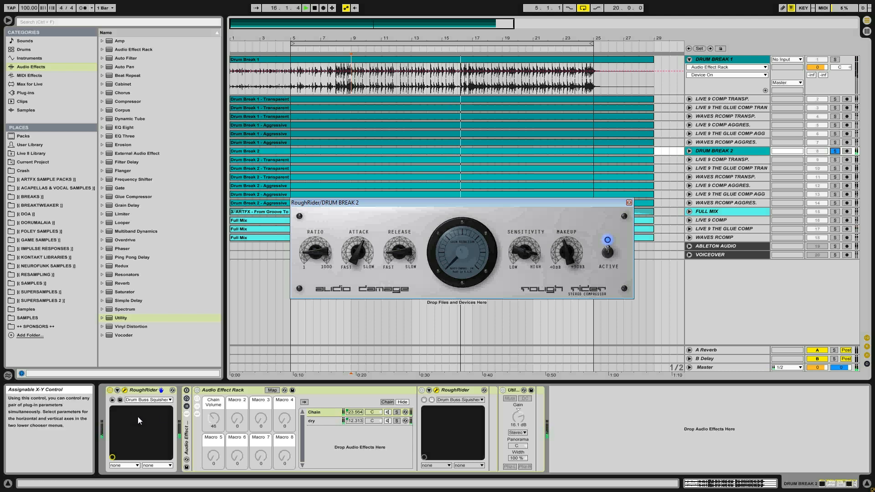
Deactivate the standalone RoughRider, activate the outer Audio Effect Rack on DRUM BREAK 2, and toggle the rack to compare
{"action": "left_click", "coordinate": [362, 390]}
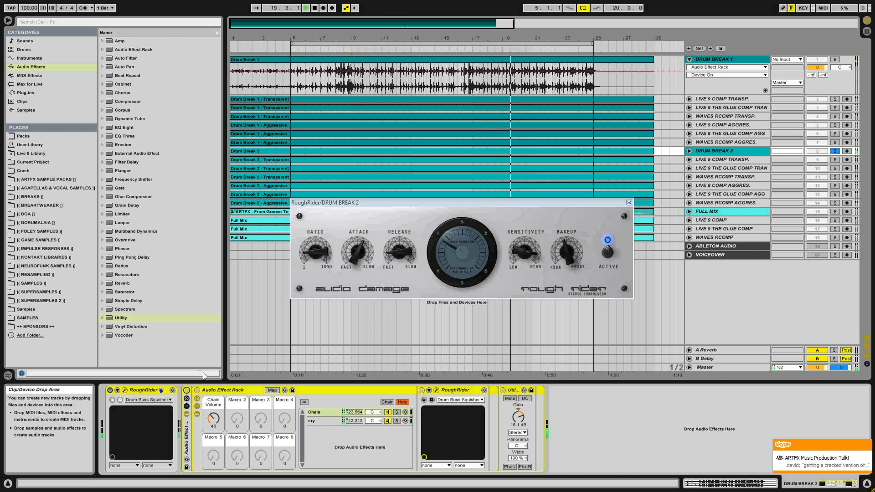
{"action": "left_click", "coordinate": [186, 390]}
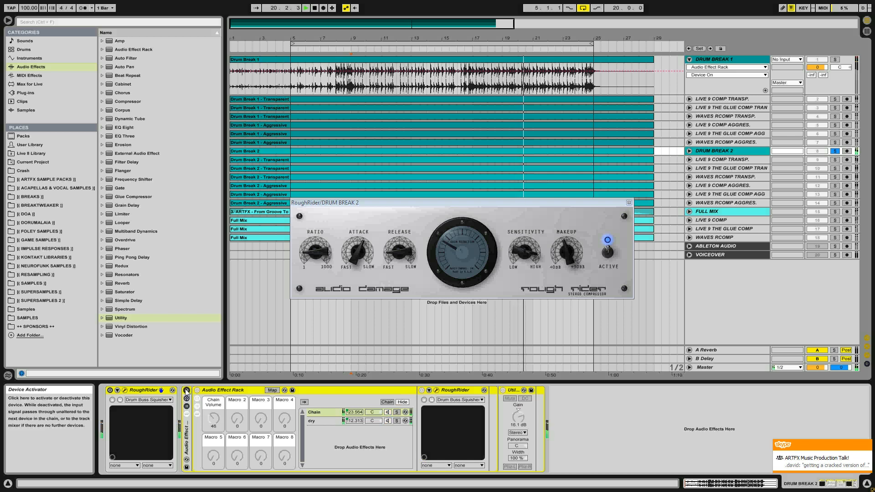
{"action": "left_click", "coordinate": [186, 390]}
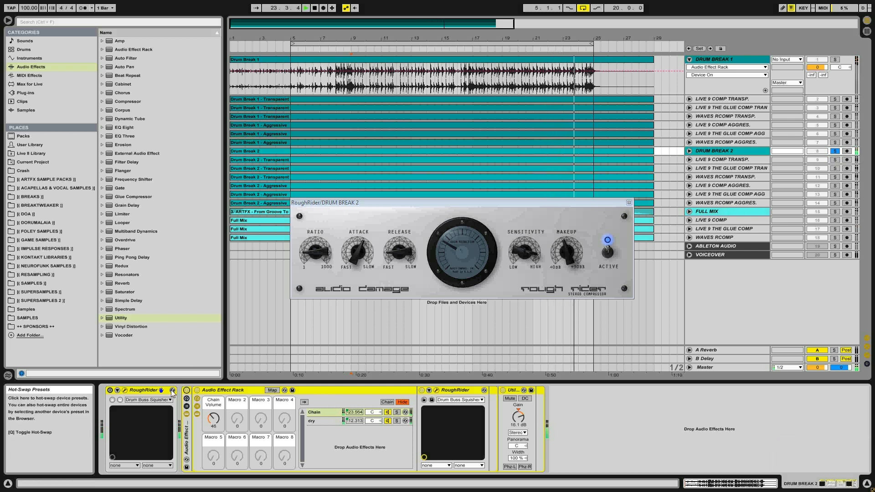
{"action": "left_click", "coordinate": [187, 390]}
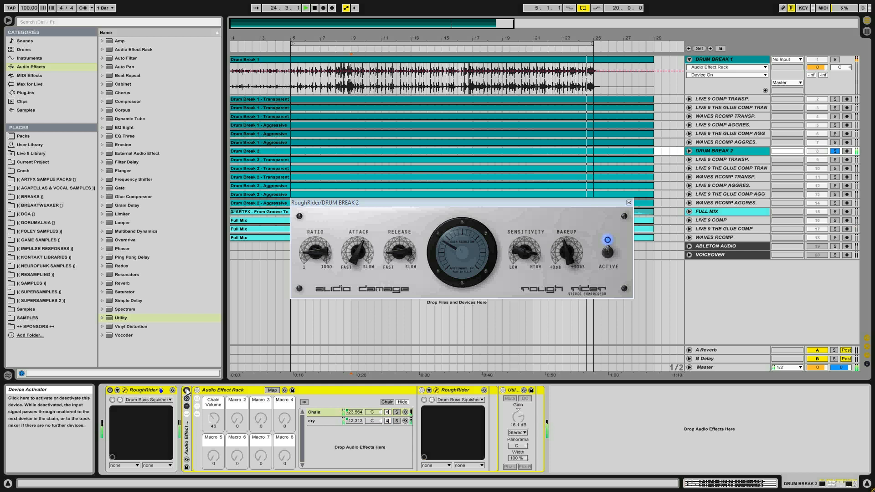
{"action": "left_click", "coordinate": [187, 391]}
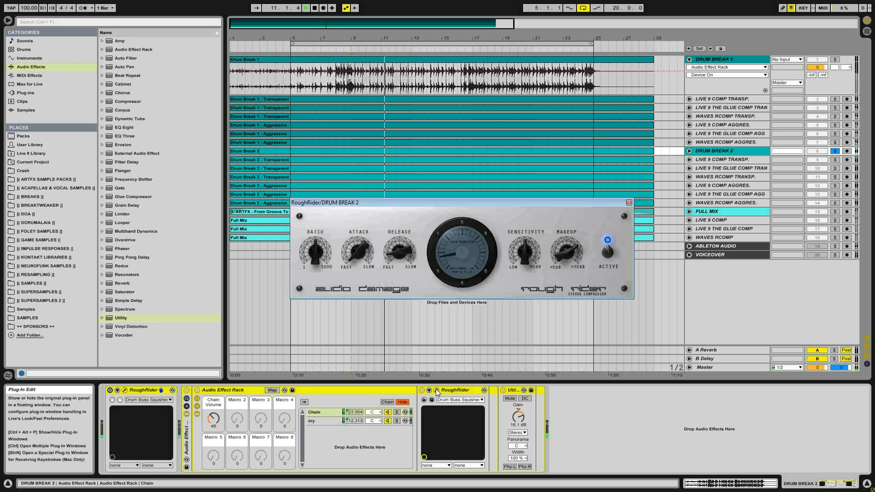
Open the plug-in window of the rack's RoughRider, reposition it, and close the standalone RoughRider's window
{"action": "left_click_drag", "start_coordinate": [448, 201], "coordinate": [436, 84]}
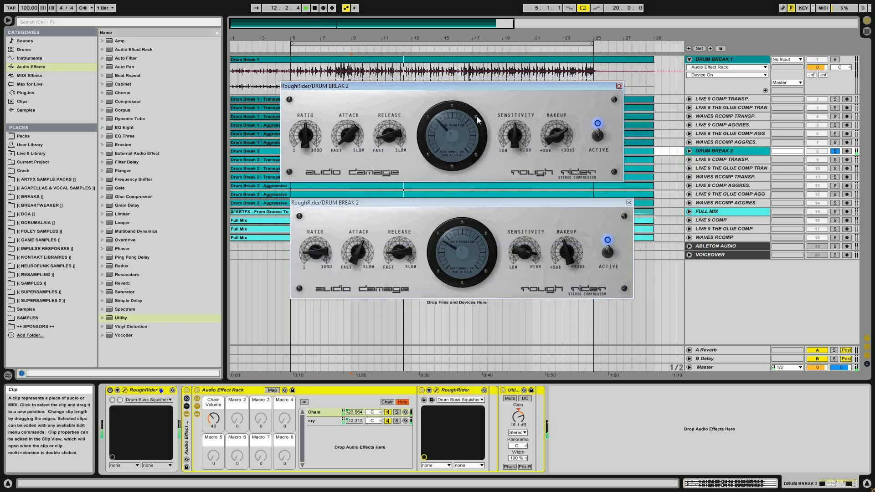
{"action": "left_click", "coordinate": [629, 202]}
{"action": "left_click_drag", "start_coordinate": [518, 89], "coordinate": [520, 234]}
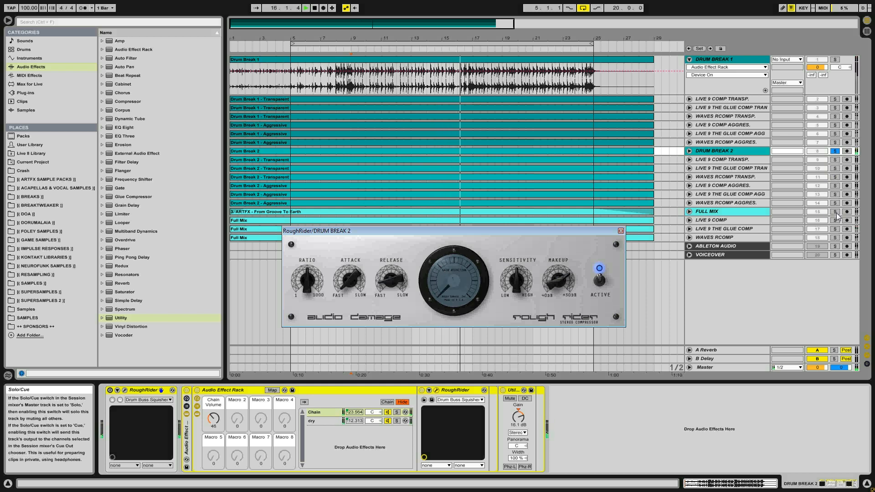
Compare DRUM BREAK 2 with DRUM BREAK 1 by switching solo between the two tracks
{"action": "left_click", "coordinate": [749, 211]}
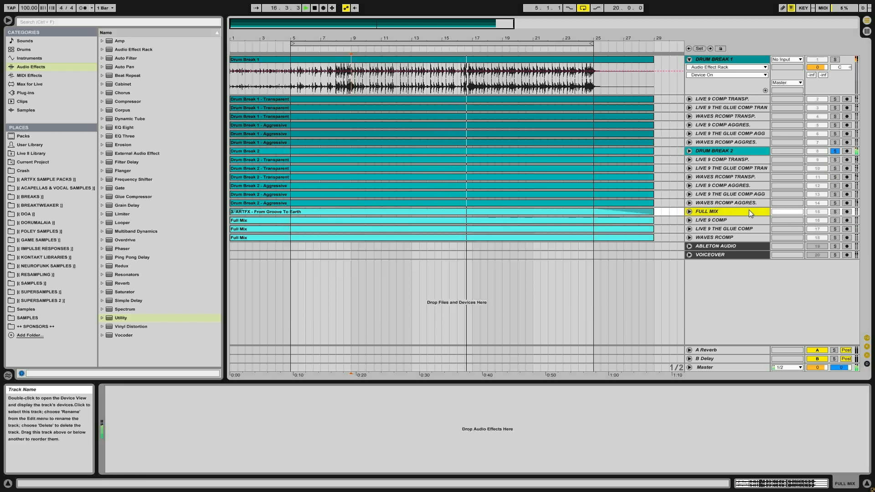
{"action": "left_click", "coordinate": [713, 150]}
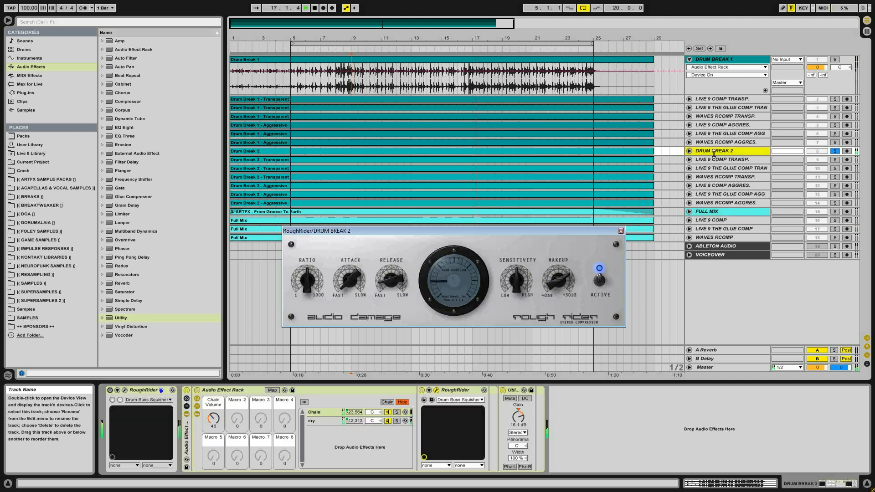
{"action": "left_click", "coordinate": [835, 60]}
{"action": "left_click", "coordinate": [835, 151]}
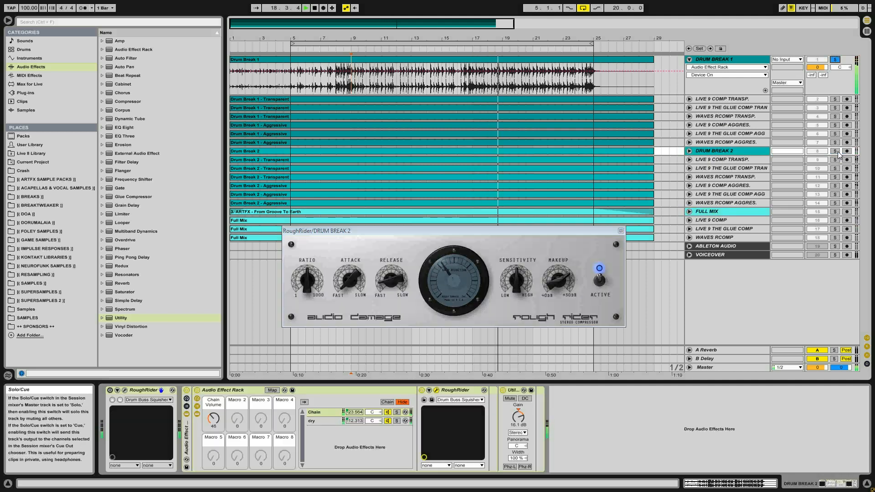
{"action": "left_click", "coordinate": [835, 59]}
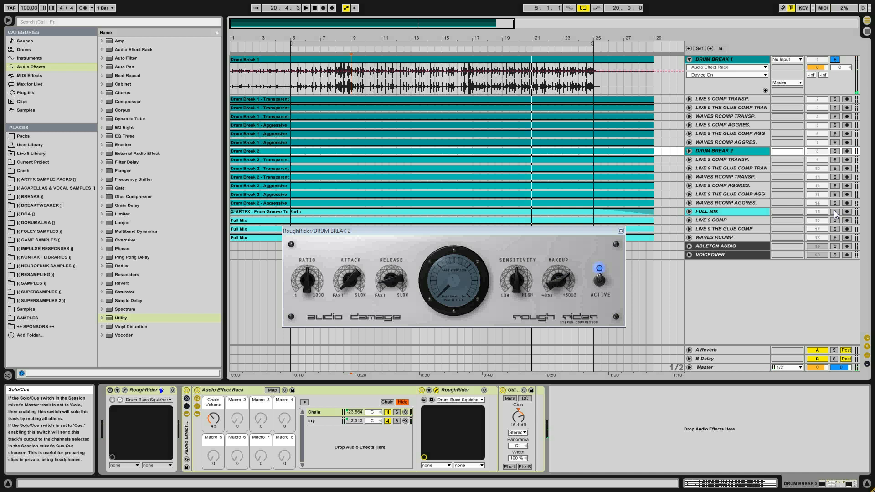
Solo and unfold the FULL MIX track and fold the DRUM BREAK 1 track
{"action": "left_click", "coordinate": [729, 212]}
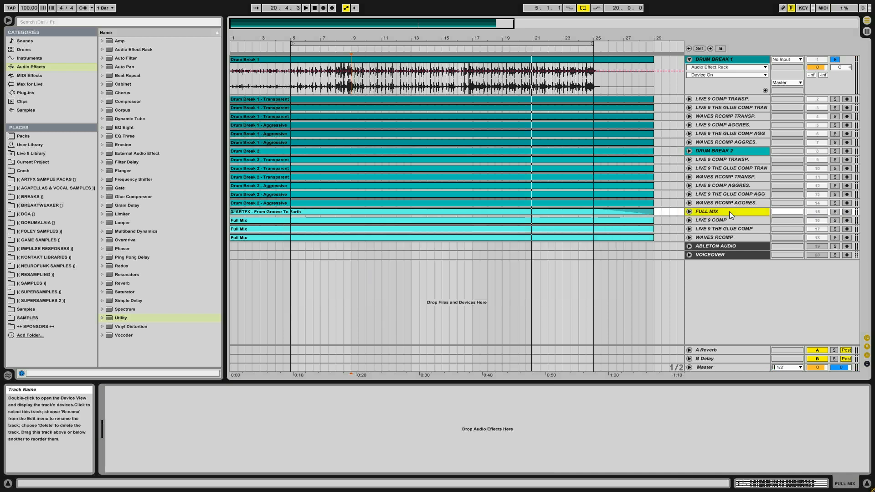
{"action": "left_click", "coordinate": [835, 211]}
{"action": "left_click", "coordinate": [22, 93]}
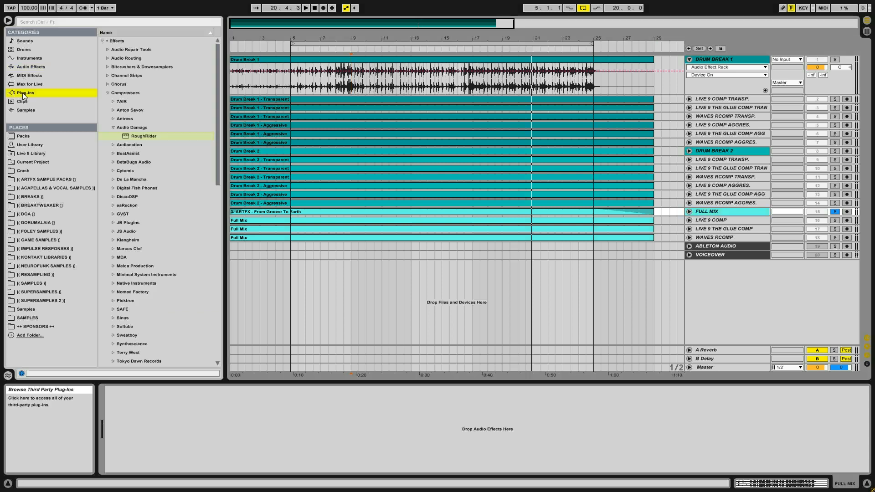
{"action": "left_click", "coordinate": [689, 211]}
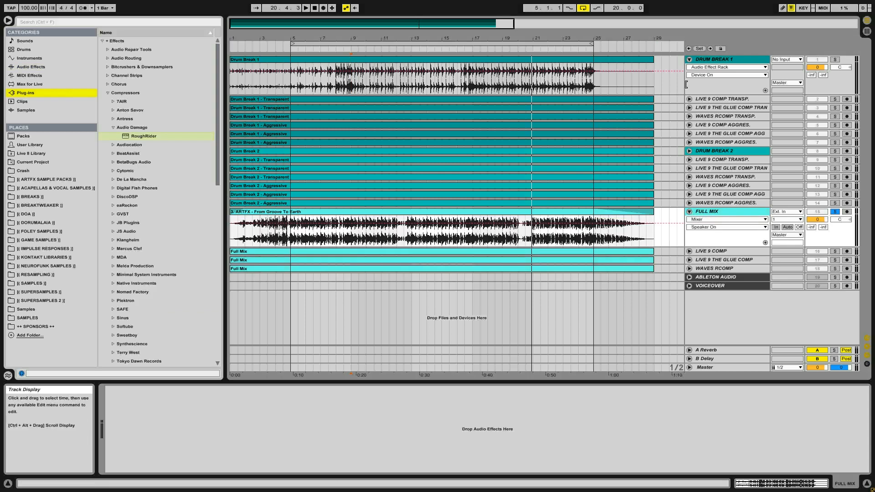
{"action": "left_click", "coordinate": [689, 60]}
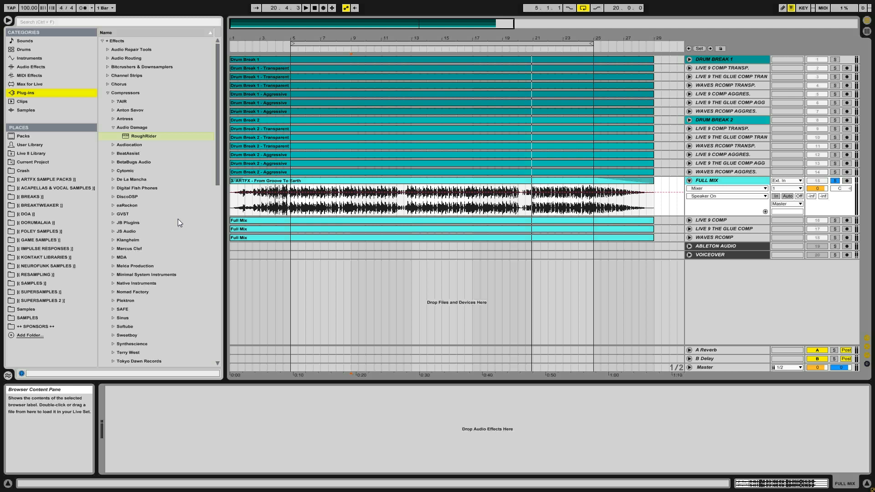
Load Audio Damage RoughRider onto FULL MIX and set a low ratio, a slow attack and a fast release
{"action": "left_click_drag", "start_coordinate": [150, 137], "coordinate": [160, 161]}
{"action": "left_click_drag", "start_coordinate": [304, 447], "coordinate": [308, 417]}
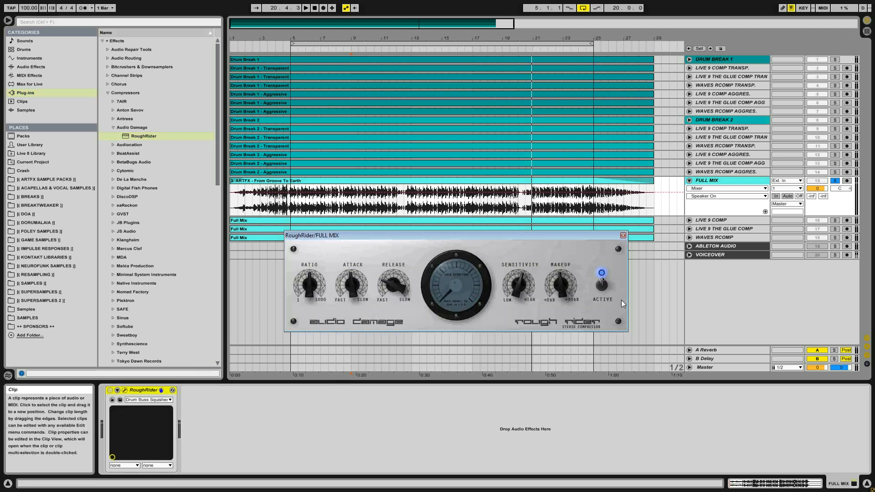
{"action": "left_click_drag", "start_coordinate": [309, 283], "coordinate": [303, 304]}
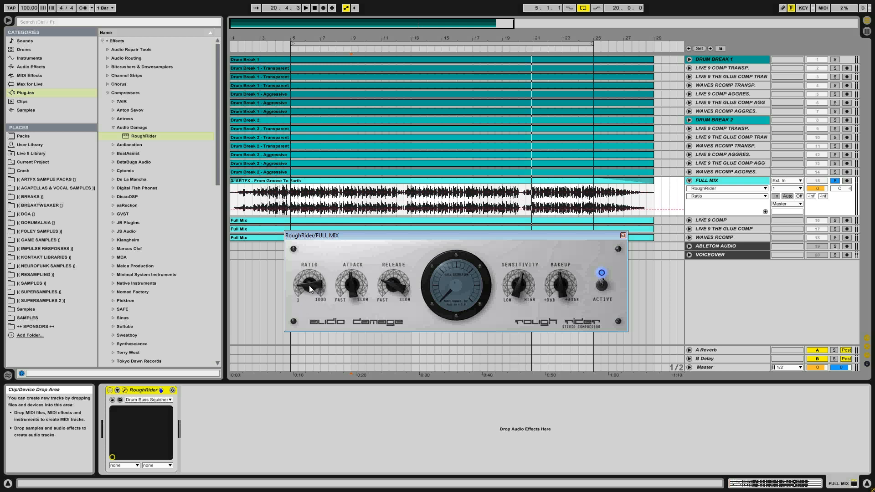
{"action": "left_click_drag", "start_coordinate": [310, 282], "coordinate": [313, 292]}
{"action": "left_click_drag", "start_coordinate": [369, 261], "coordinate": [362, 264]}
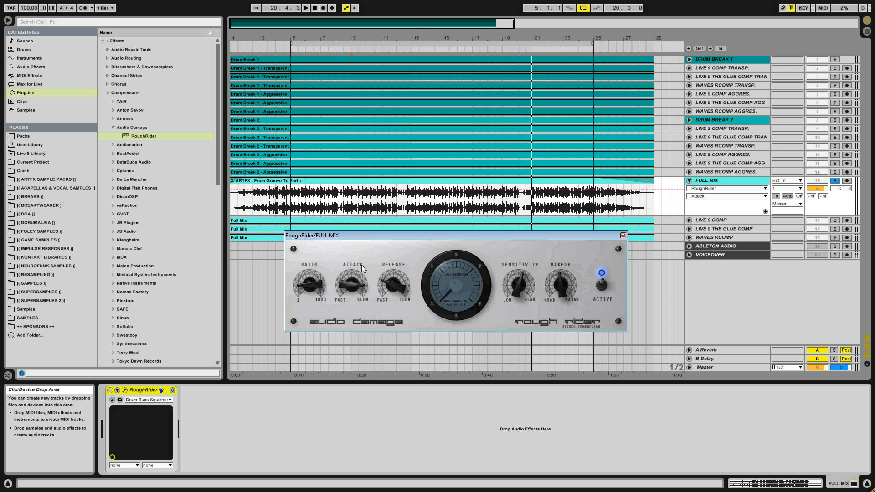
{"action": "left_click_drag", "start_coordinate": [387, 291], "coordinate": [387, 291]}
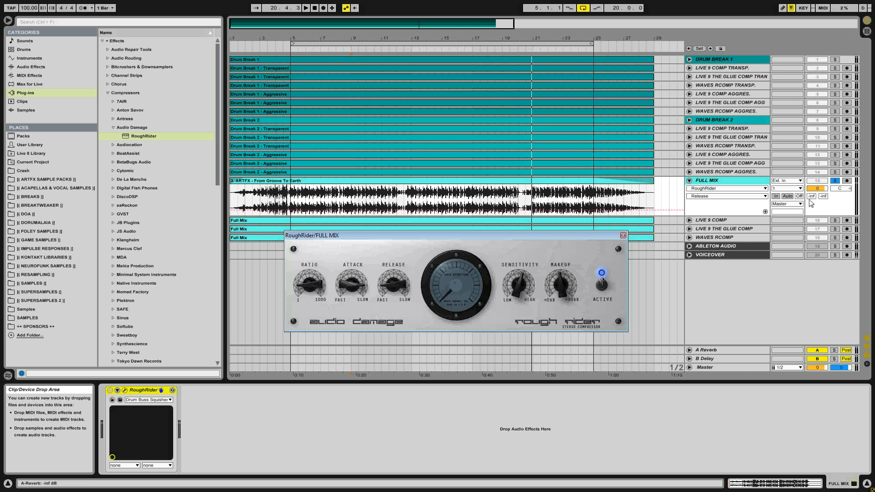
During playback of FULL MIX, lower RoughRider's makeup to around 0 dB and fine-tune sensitivity to about the middle, keeping release fast
{"action": "key", "text": "space"}
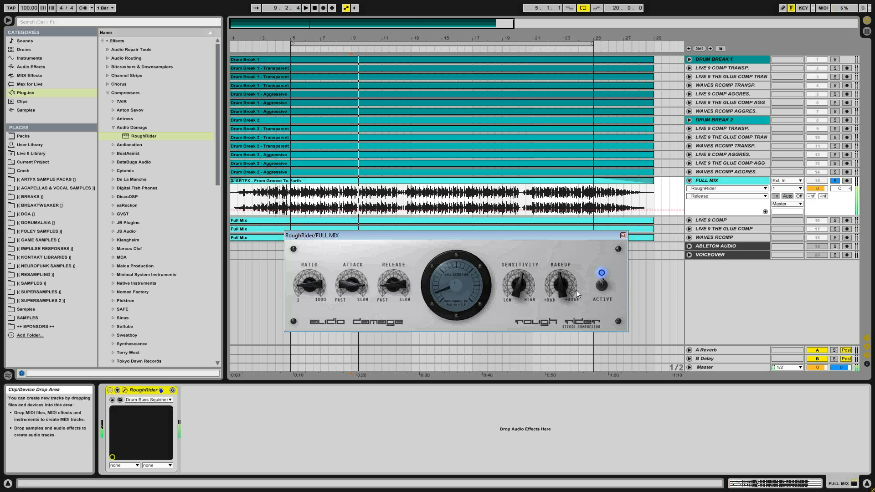
{"action": "left_click_drag", "start_coordinate": [574, 284], "coordinate": [560, 307]}
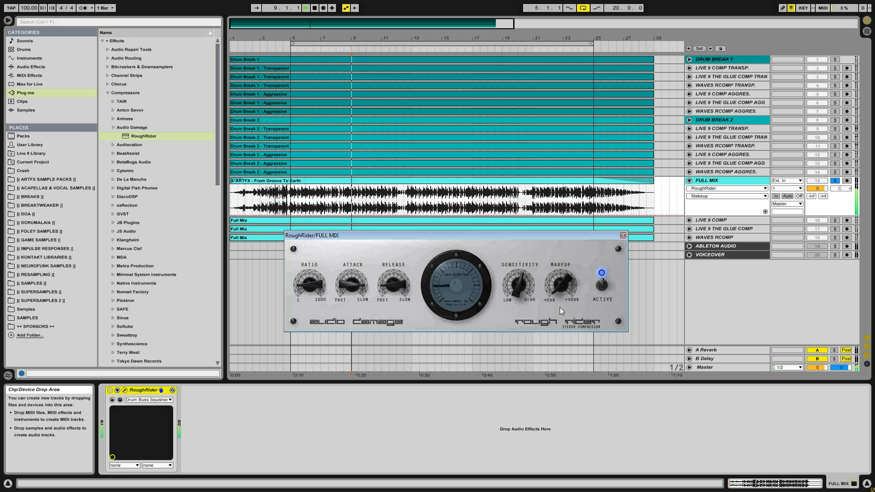
{"action": "mouse_move", "coordinate": [519, 288]}
{"action": "left_mouse_down"}
{"action": "mouse_move", "coordinate": [510, 315]}
{"action": "mouse_move", "coordinate": [520, 296]}
{"action": "left_mouse_up"}
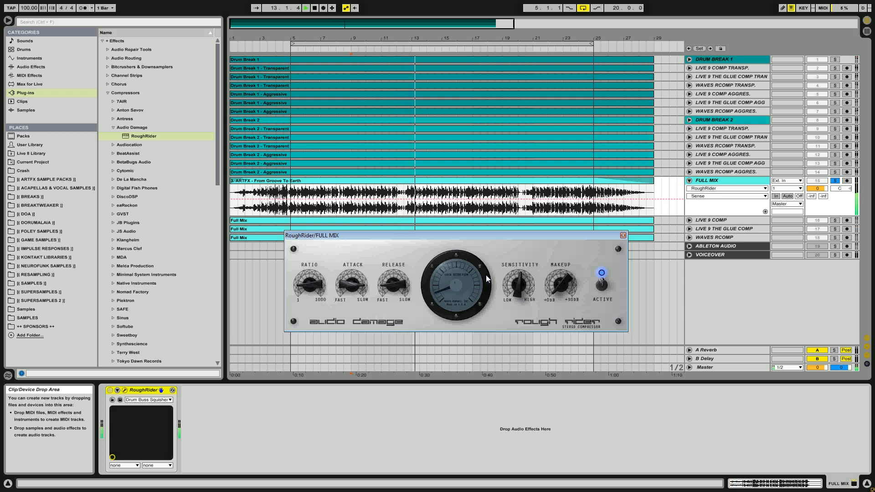
{"action": "left_click_drag", "start_coordinate": [523, 286], "coordinate": [515, 285]}
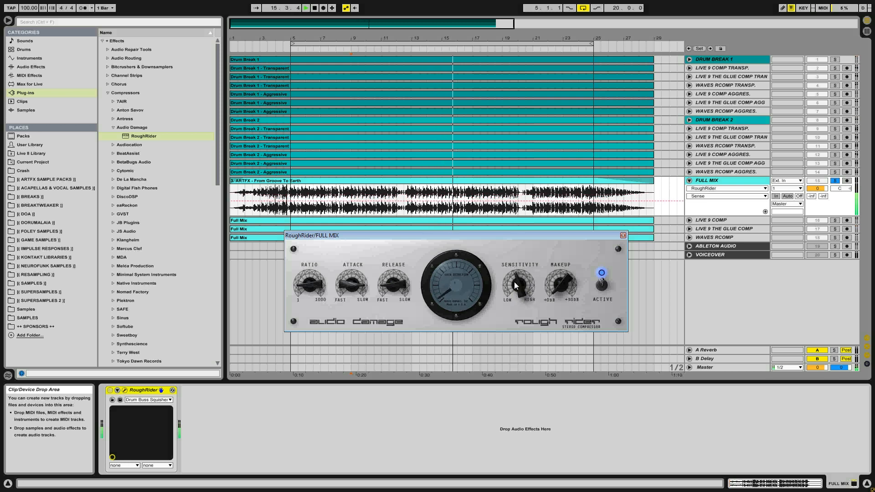
{"action": "mouse_move", "coordinate": [399, 287]}
{"action": "left_mouse_down"}
{"action": "mouse_move", "coordinate": [398, 296]}
{"action": "mouse_move", "coordinate": [399, 276]}
{"action": "left_mouse_up"}
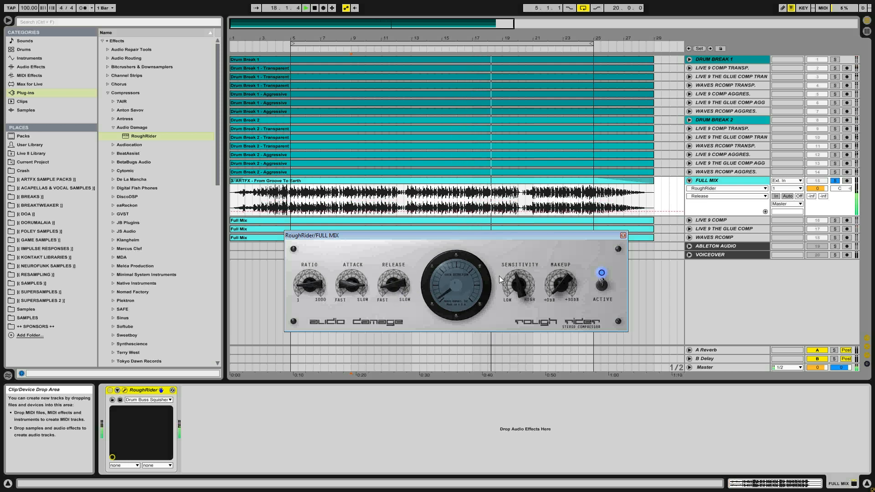
{"action": "left_click_drag", "start_coordinate": [525, 288], "coordinate": [522, 294]}
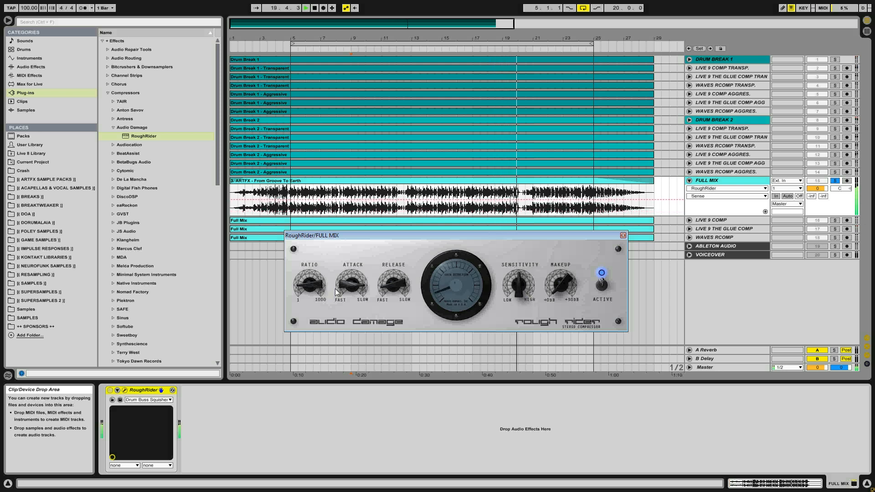
Set RoughRider's attack to about its slowest on FULL MIX, nudge sensitivity up slightly and raise the makeup gain
{"action": "left_click_drag", "start_coordinate": [349, 290], "coordinate": [347, 295]}
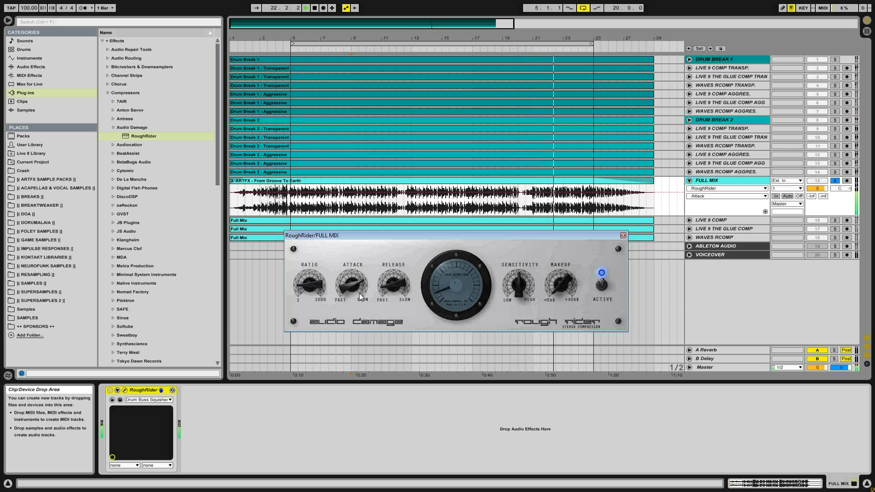
{"action": "left_click", "coordinate": [516, 280]}
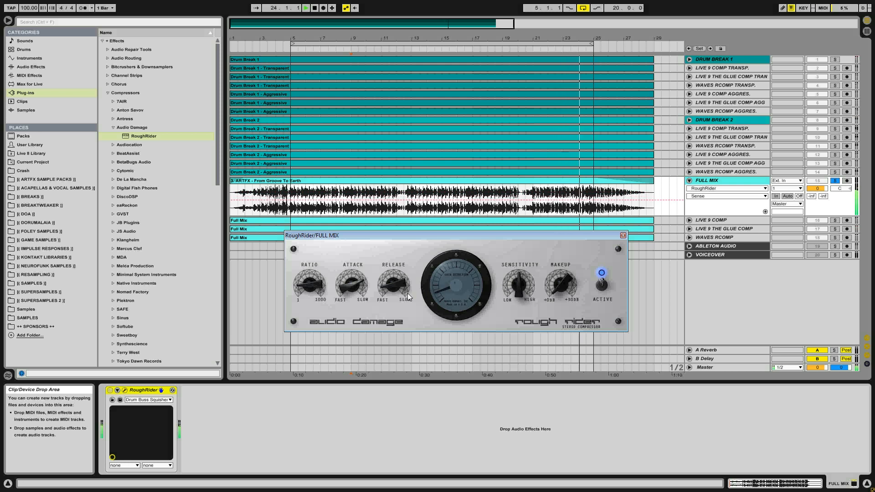
{"action": "left_click_drag", "start_coordinate": [343, 288], "coordinate": [364, 247]}
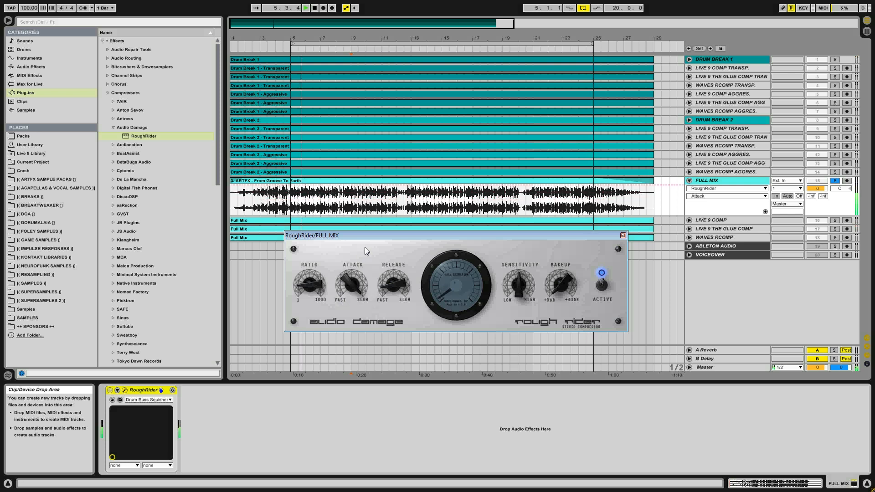
{"action": "left_click", "coordinate": [519, 282]}
{"action": "left_click_drag", "start_coordinate": [521, 282], "coordinate": [568, 267]}
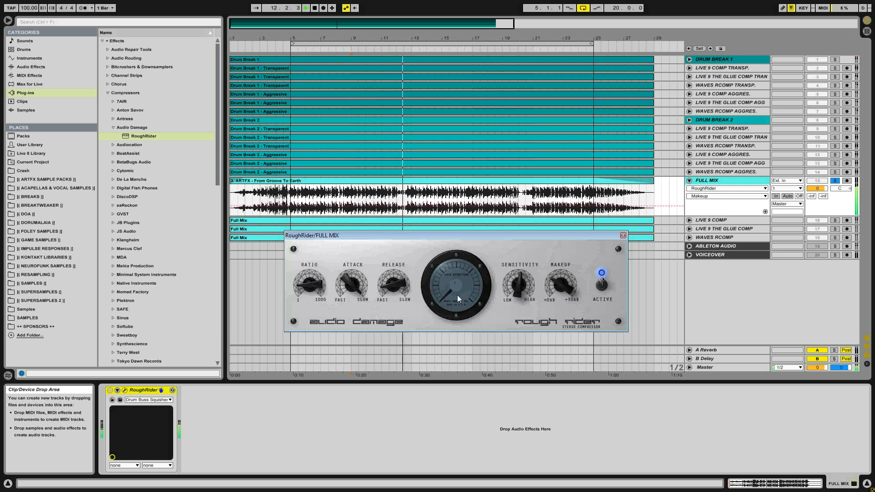
{"action": "left_click", "coordinate": [353, 286]}
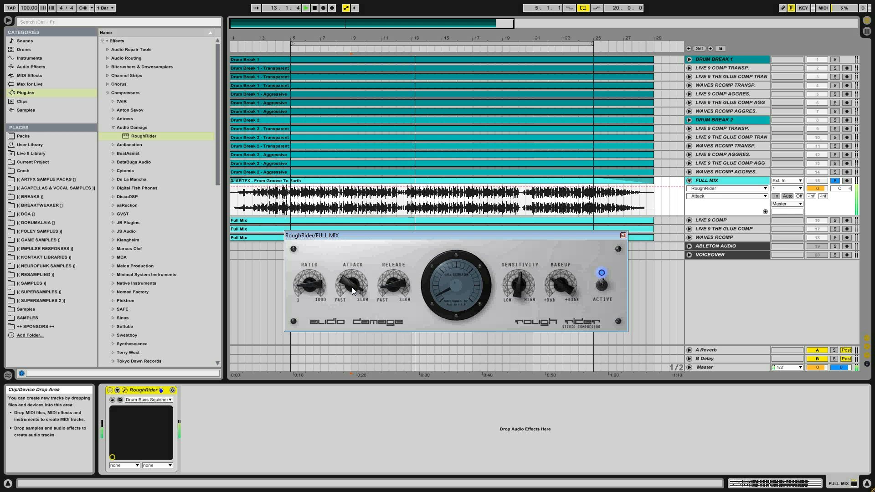
{"action": "left_click_drag", "start_coordinate": [352, 287], "coordinate": [353, 277]}
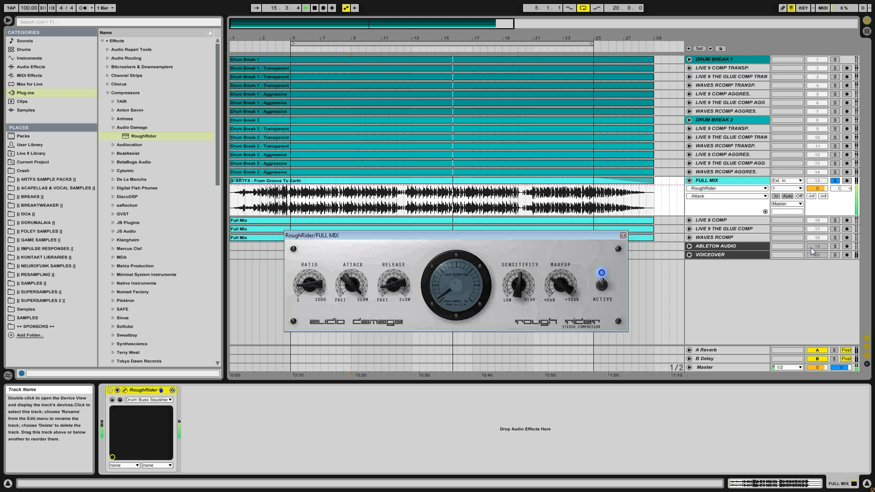
Compare RoughRider on FULL MIX with LIVE 9 THE GLUE COMP and WAVES RCOMP by switching the solo during playback
{"action": "left_click", "coordinate": [835, 229]}
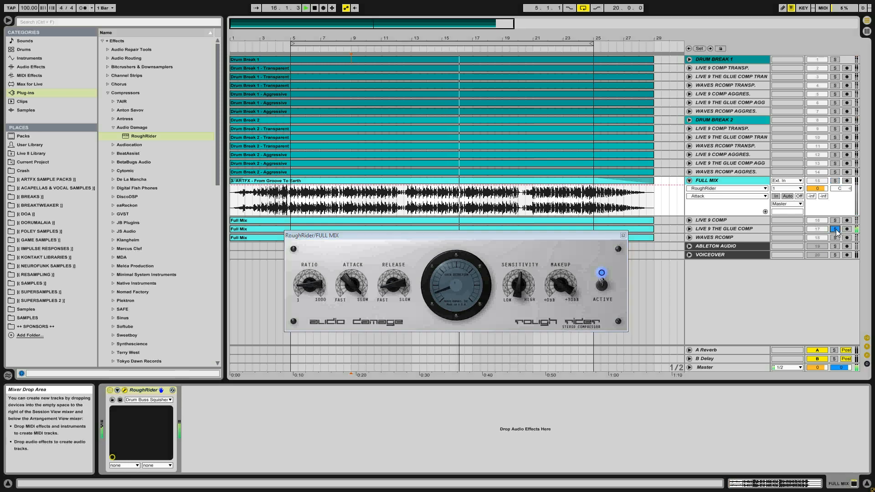
{"action": "left_click", "coordinate": [836, 181]}
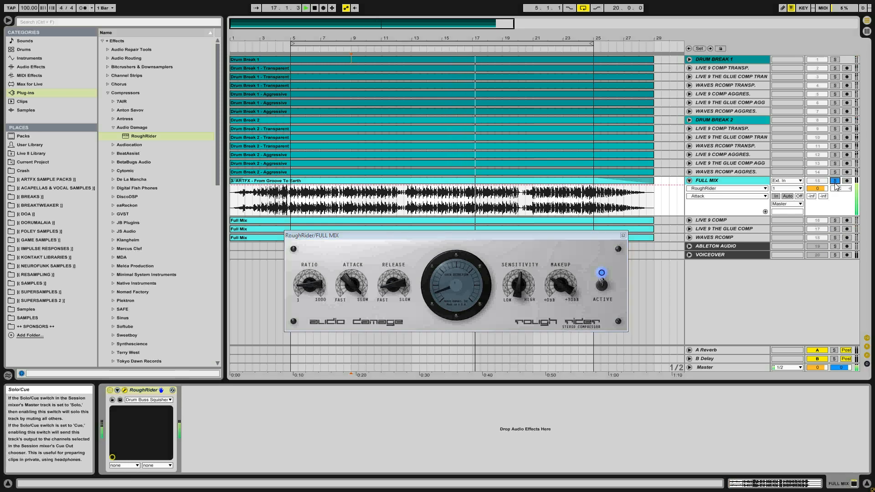
{"action": "left_click", "coordinate": [832, 237]}
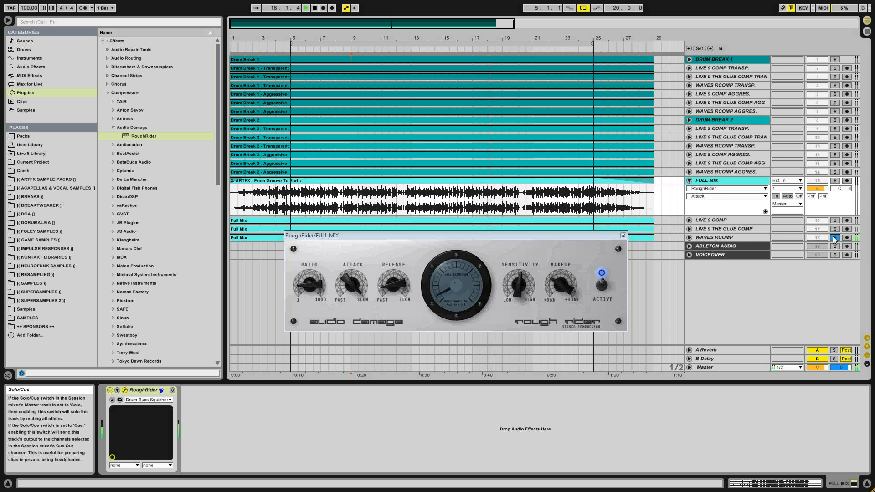
{"action": "left_click", "coordinate": [836, 238]}
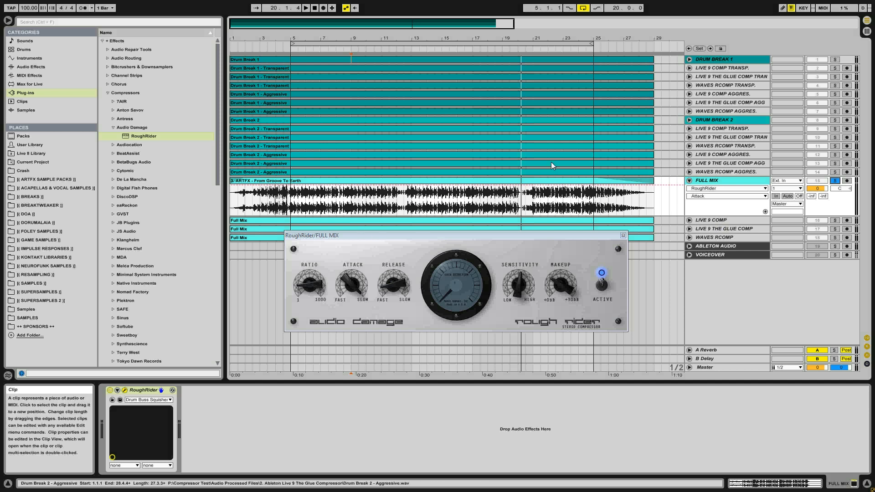
Audition the LIVE 9 COMP version of the full mix in solo, followed by the LIVE 9 THE GLUE COMP version
{"action": "left_click", "coordinate": [836, 220]}
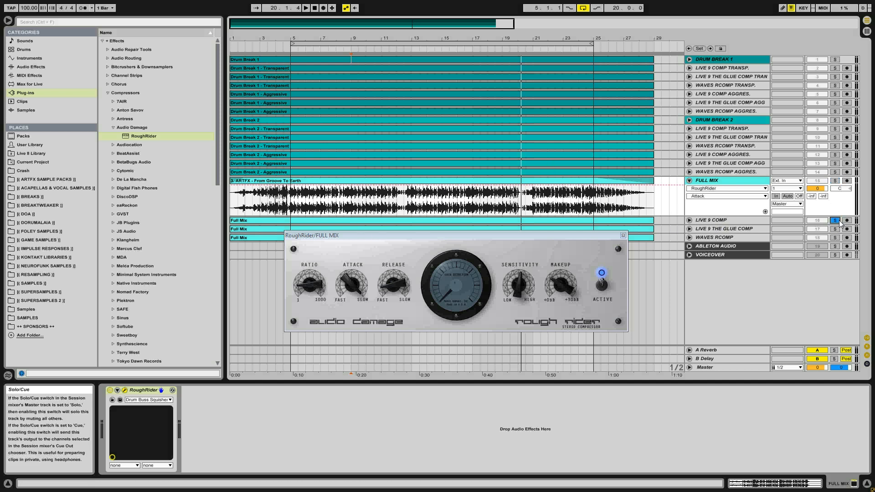
{"action": "key", "text": "space"}
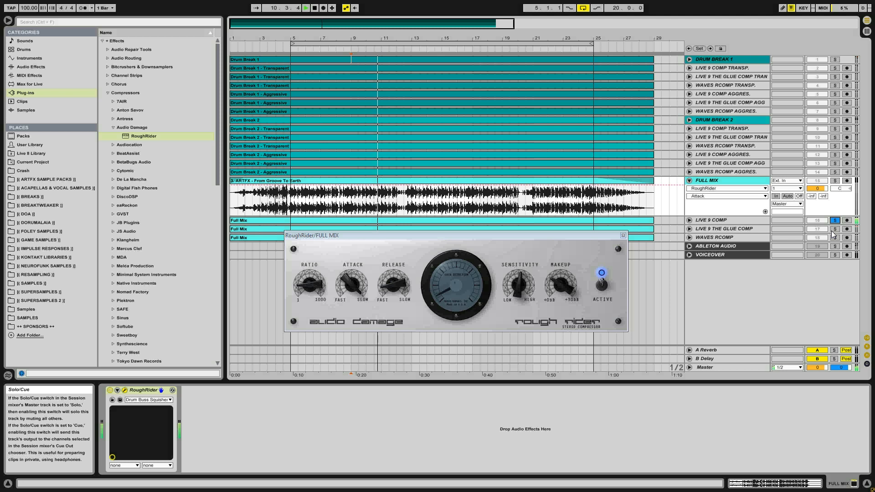
{"action": "key", "text": "space"}
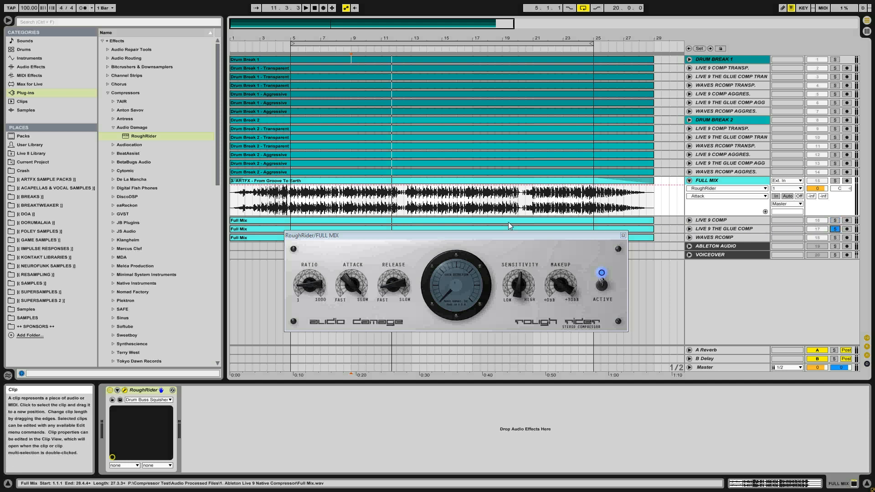
{"action": "key", "text": "space"}
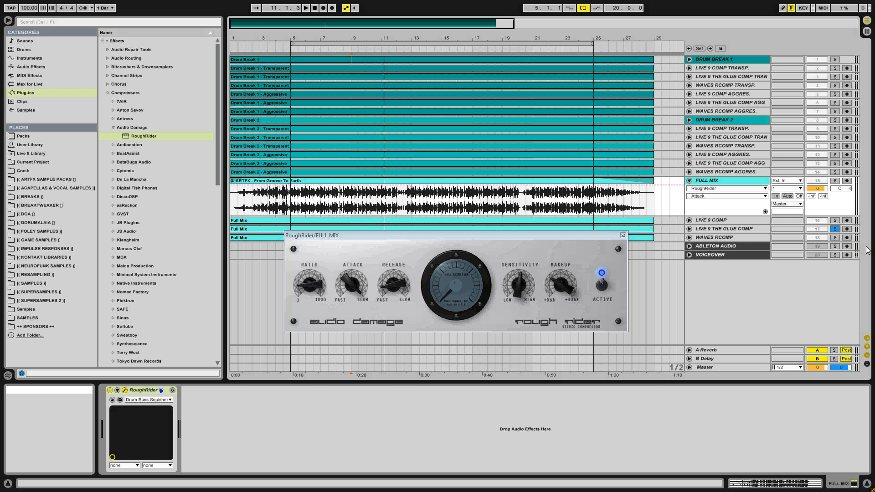
Play WAVES RCOMP in solo and compare it directly with LIVE 9 THE GLUE COMP
{"action": "left_click", "coordinate": [834, 237]}
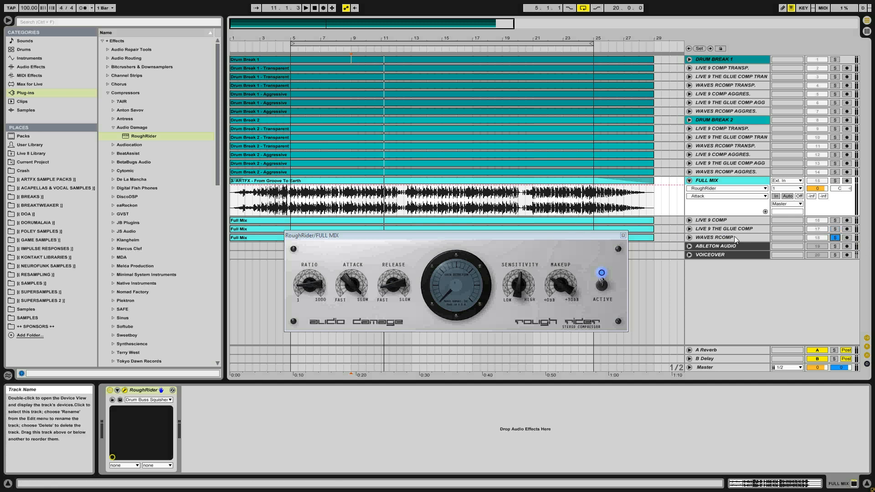
{"action": "key", "text": "space"}
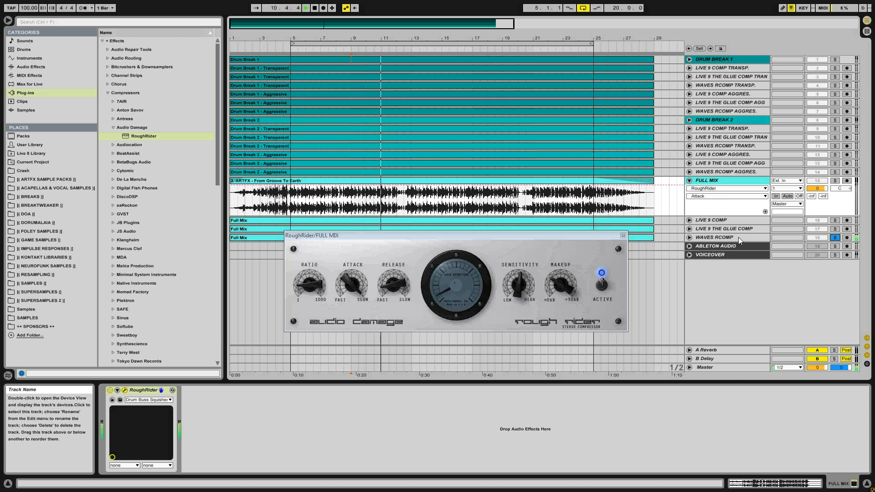
{"action": "left_click", "coordinate": [834, 228]}
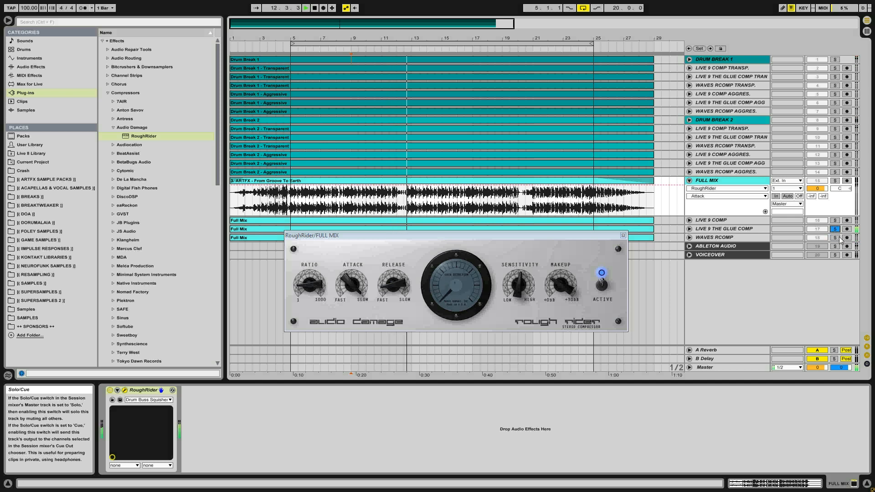
{"action": "left_click", "coordinate": [838, 237]}
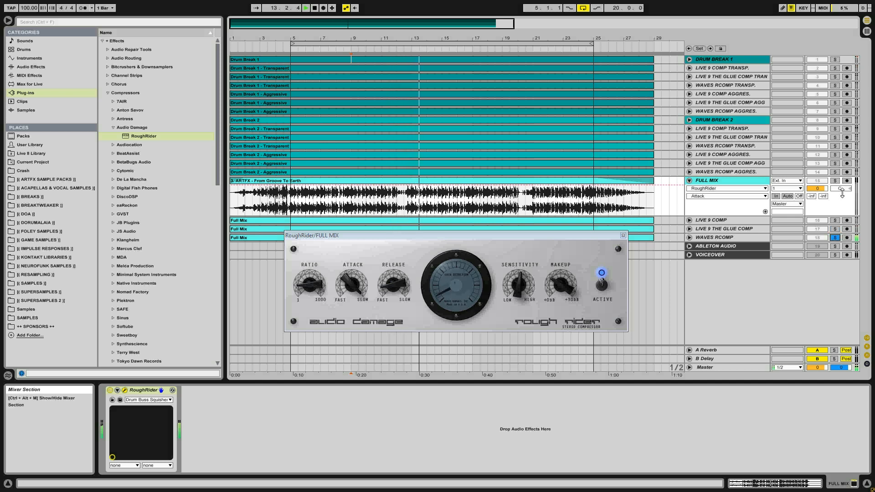
Play FULL MIX in solo and alternate it repeatedly with LIVE 9 THE GLUE COMP, then with WAVES RCOMP
{"action": "left_click", "coordinate": [835, 181]}
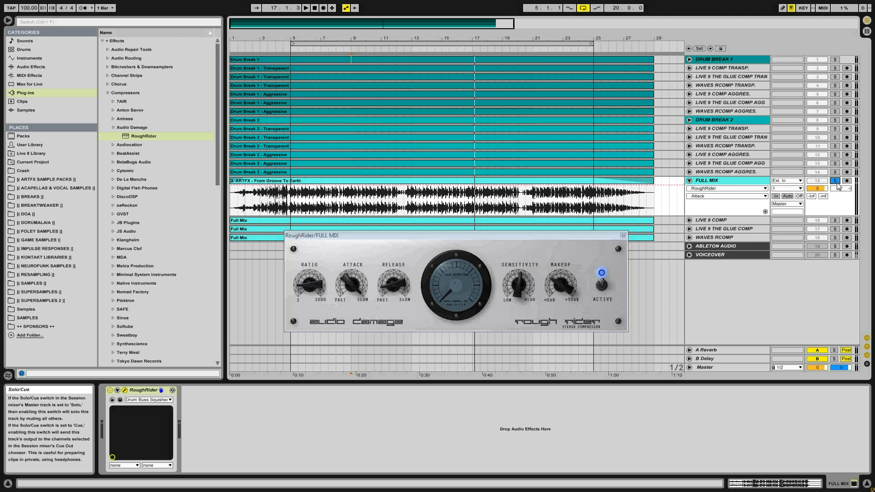
{"action": "key", "text": "space"}
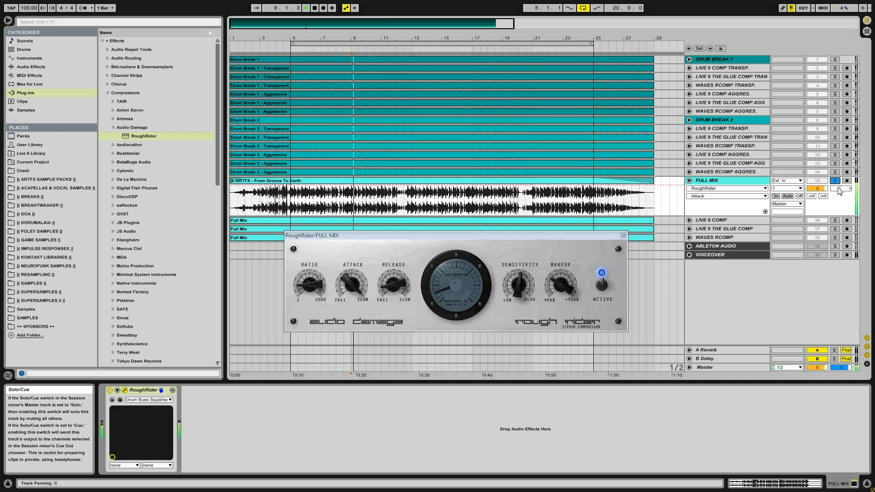
{"action": "left_click", "coordinate": [836, 229]}
{"action": "left_click", "coordinate": [835, 181]}
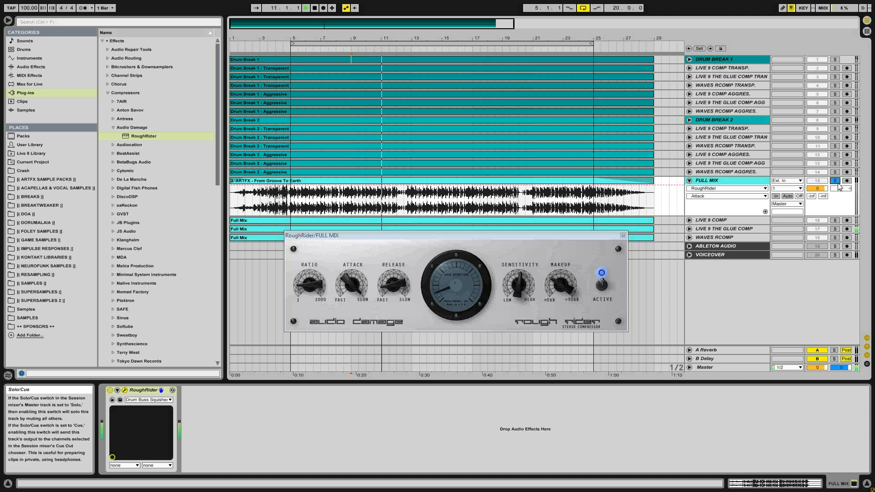
{"action": "left_click", "coordinate": [837, 229]}
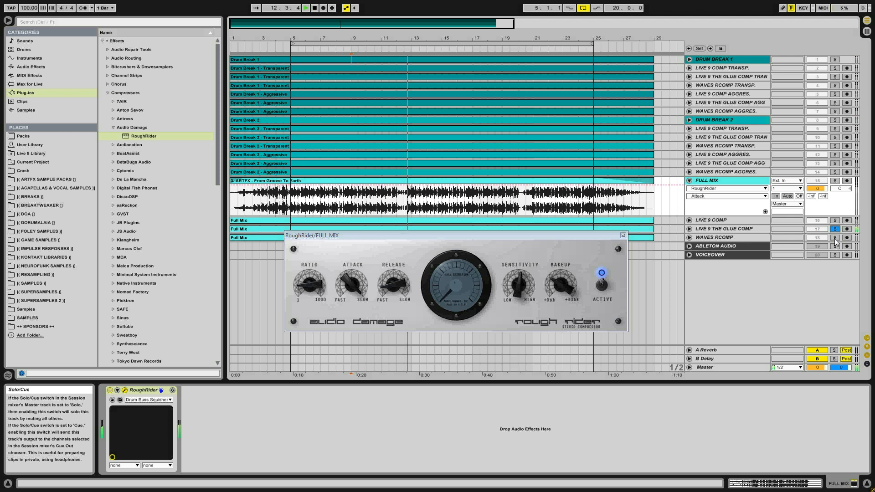
{"action": "left_click", "coordinate": [836, 181]}
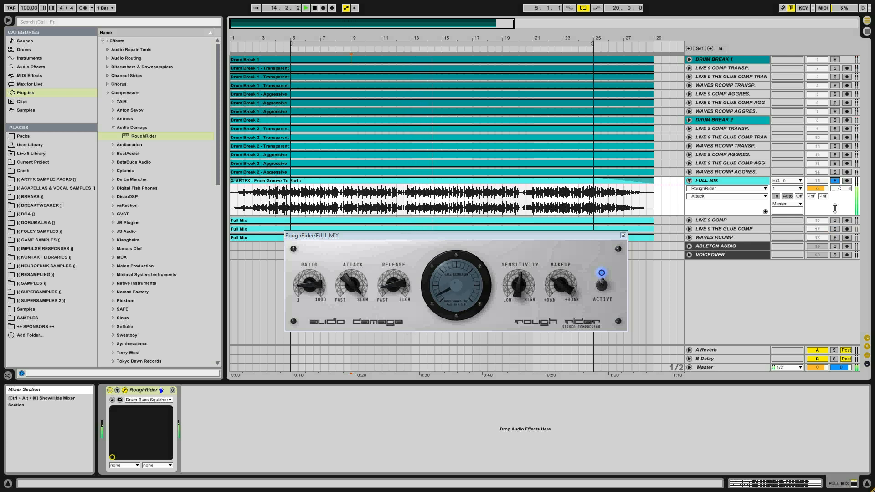
{"action": "left_click", "coordinate": [836, 238]}
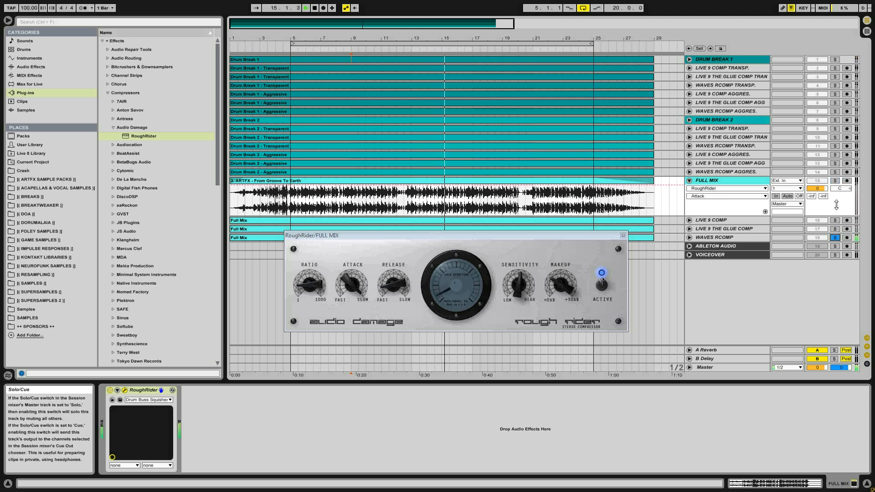
Return the solo to FULL MIX and move the RoughRider window below the Full Mix clips
{"action": "left_click", "coordinate": [839, 182]}
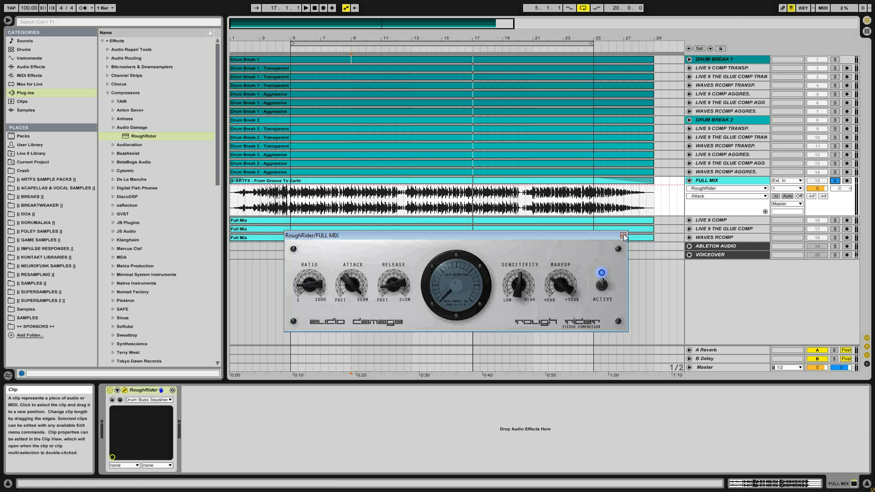
{"action": "left_click_drag", "start_coordinate": [304, 237], "coordinate": [325, 208]}
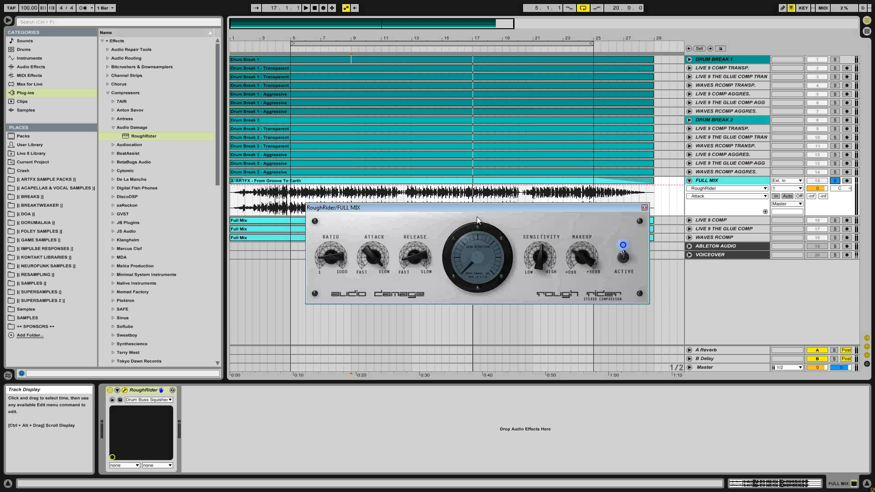
{"action": "left_click_drag", "start_coordinate": [466, 208], "coordinate": [434, 260]}
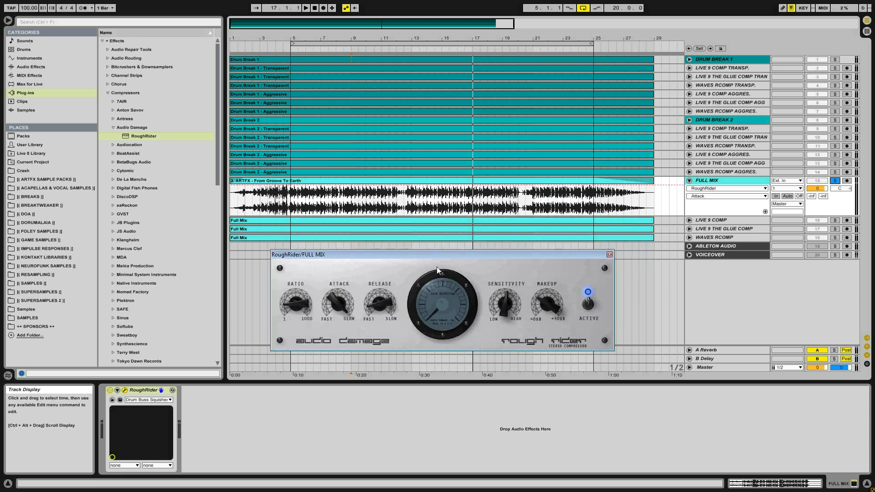